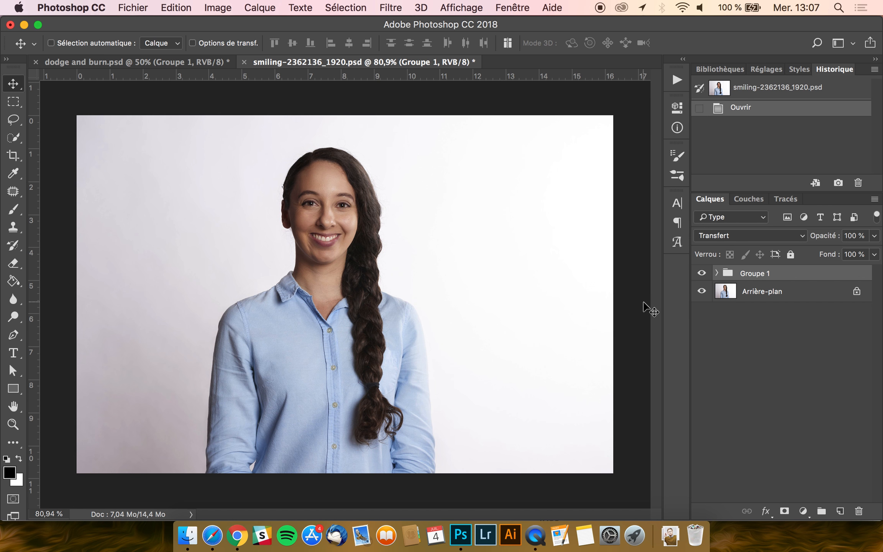
Hide and reshow Groupe 1 in both open portraits to compare each image with and without its dodge and burn retouching.
left_click(701, 273)
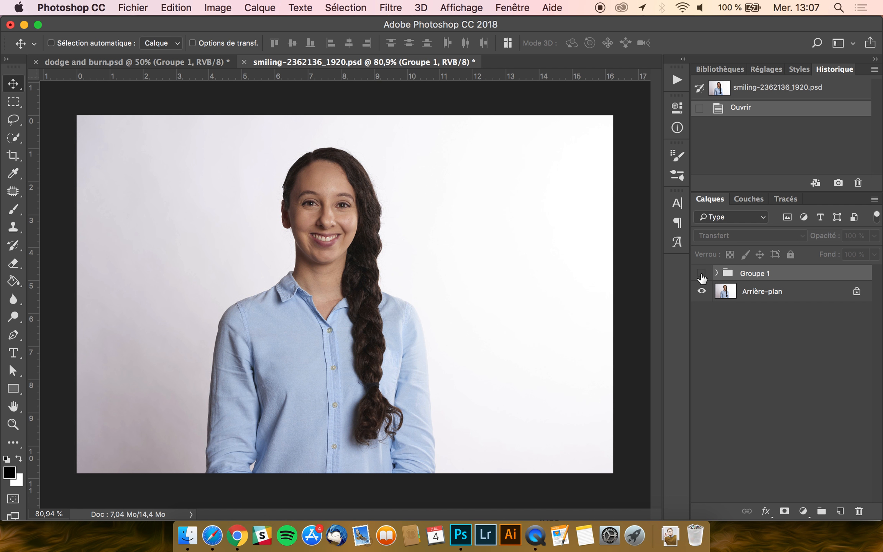
left_click(701, 273)
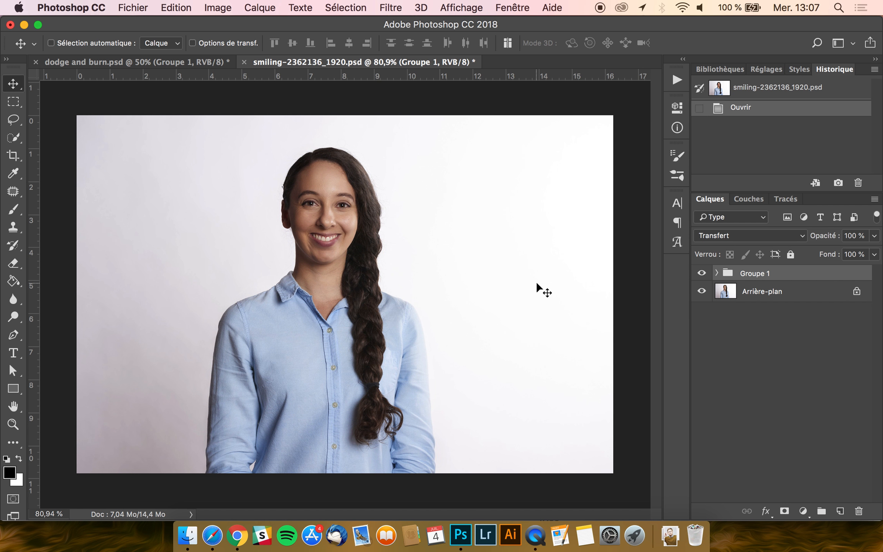
left_click(137, 62)
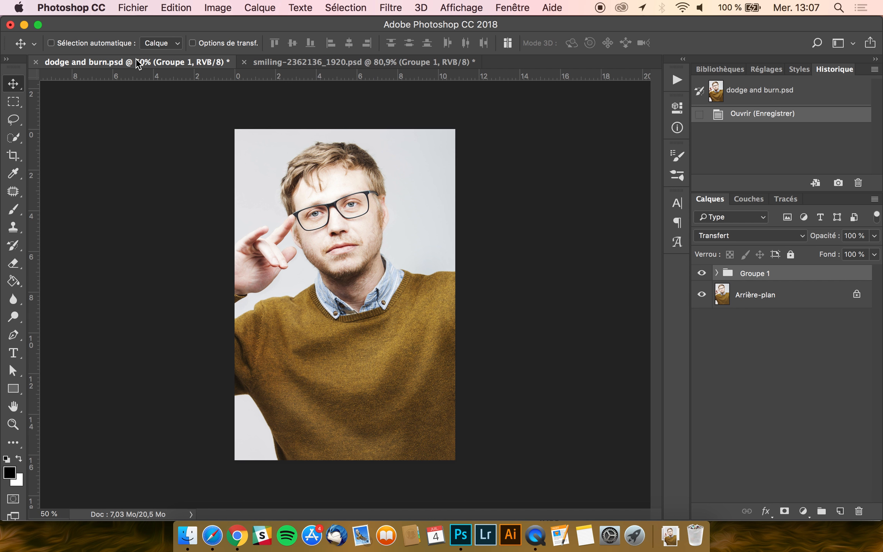
left_click(701, 273)
left_click(701, 274)
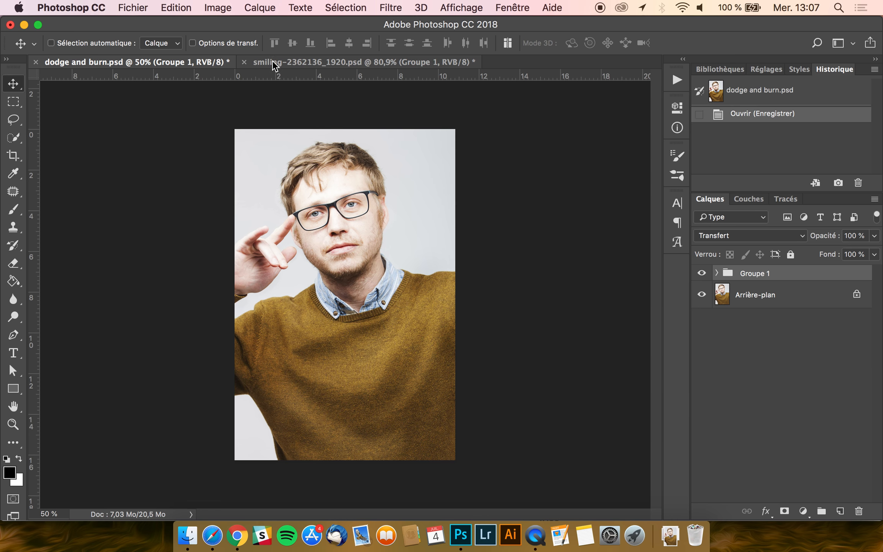
Close smiling-2362136_1920.psd without saving its changes and open man-1934968_1920.jpg as a new document.
left_click(245, 62)
left_click(373, 200)
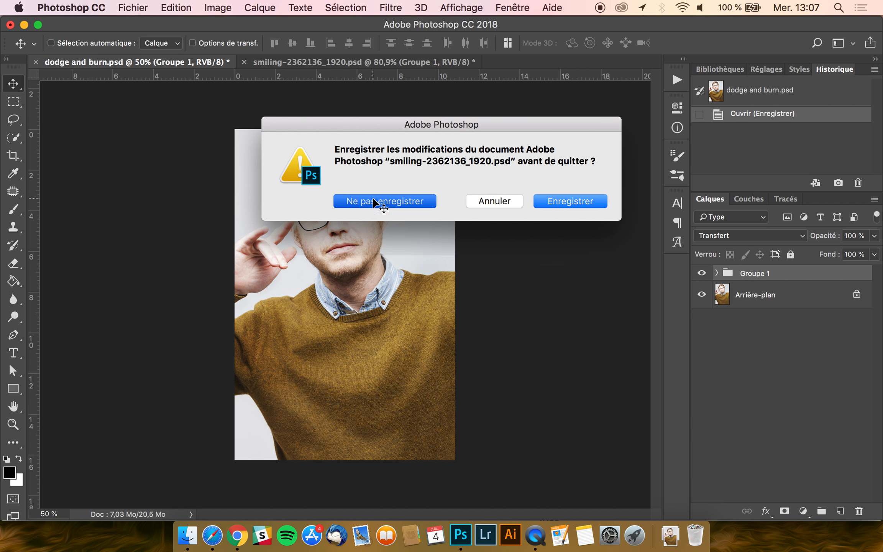
left_click(670, 536)
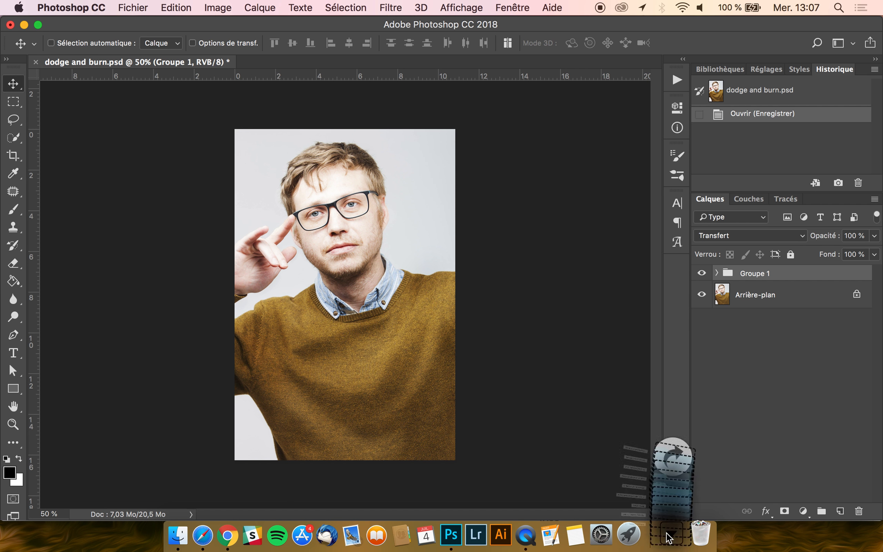
left_click_drag(681, 485, 307, 58)
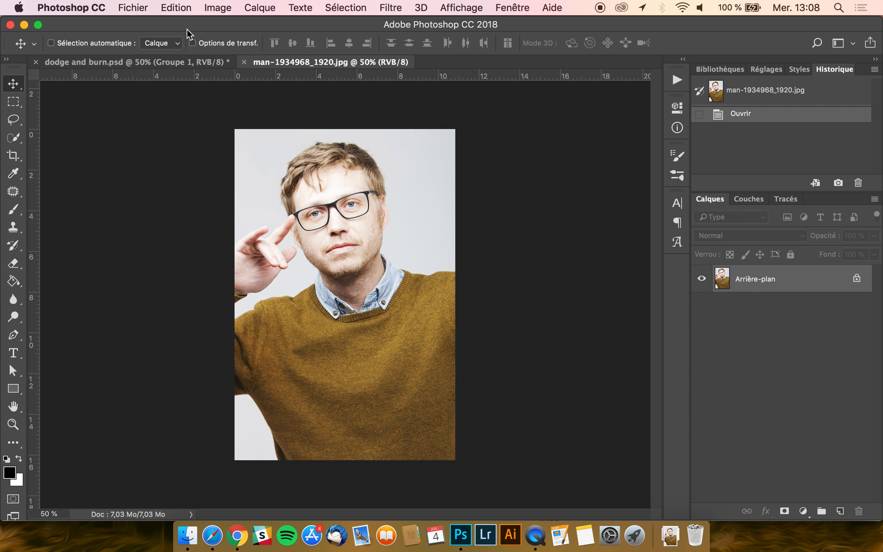
Select the Burn tool (Outil Densité +) and convert the locked Arrière-plan into a regular layer.
left_click(14, 315)
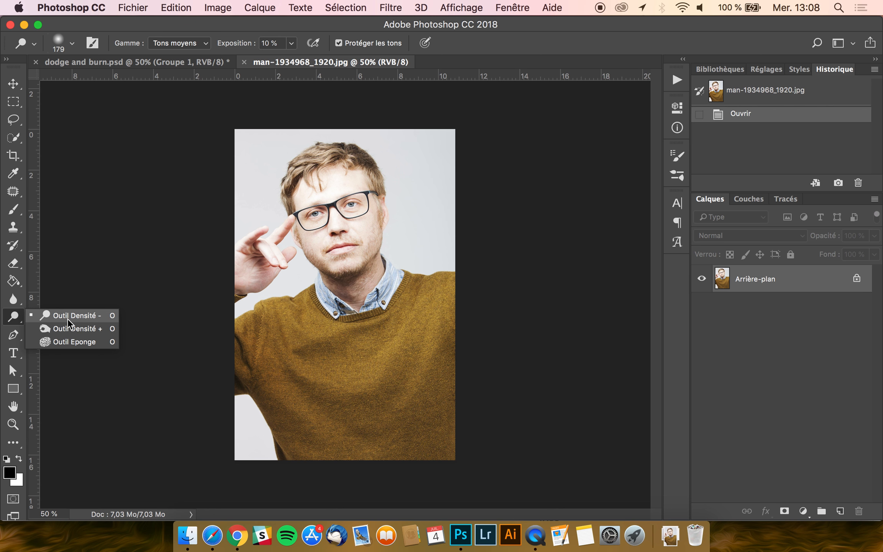
left_click(69, 328)
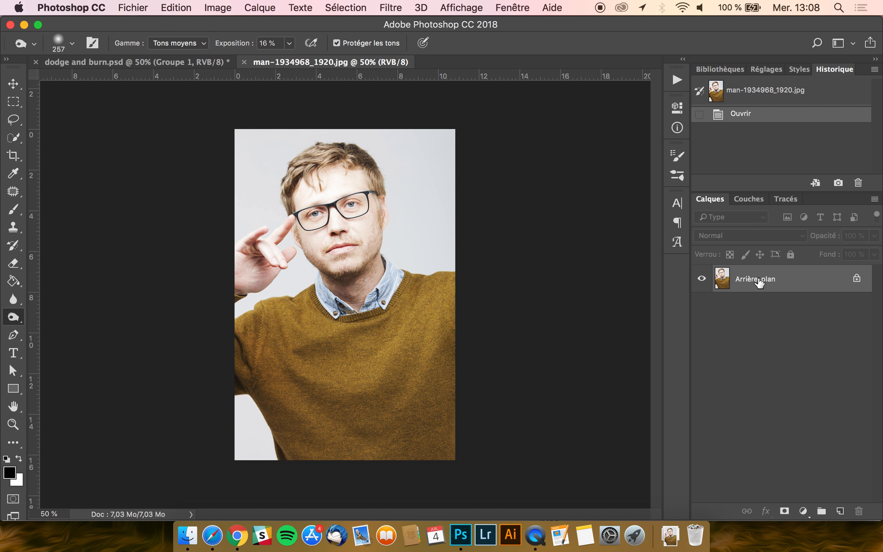
left_click(856, 280)
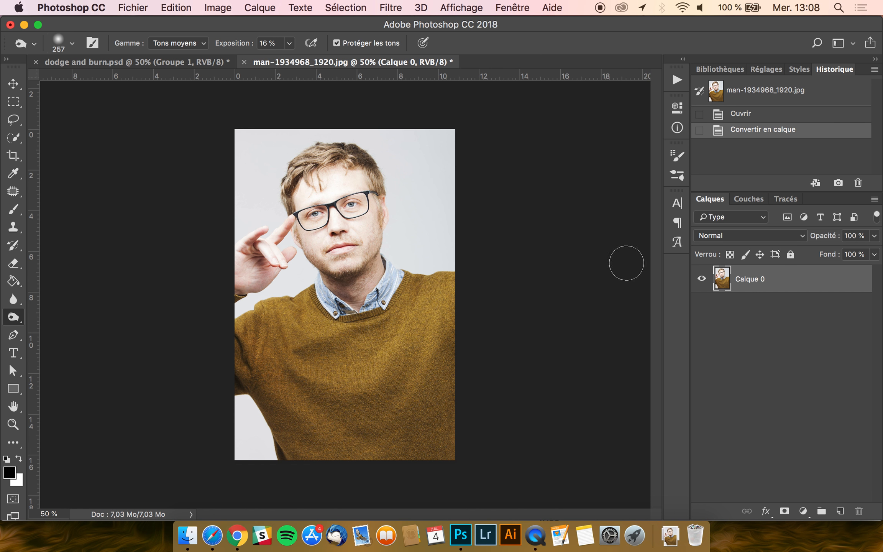
Burn the right edge of the sweater with the Burn tool, and revert the history to Convertir en calque.
right_click(15, 317)
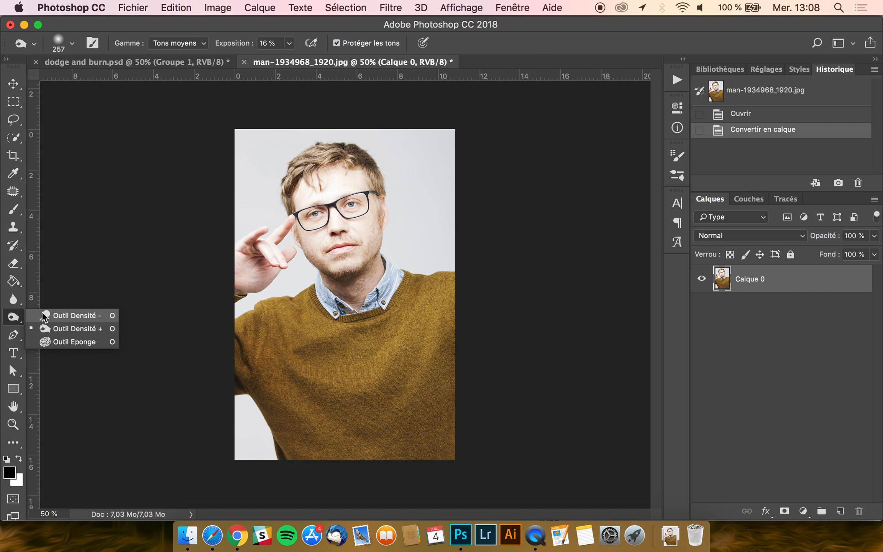
left_click(70, 324)
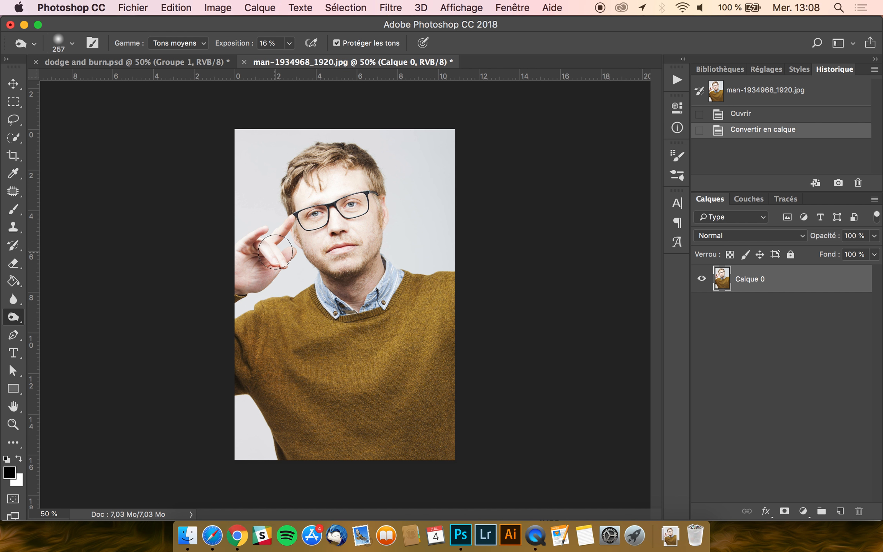
mouse_move(456, 349)
left_mouse_down()
mouse_move(409, 430)
mouse_move(343, 429)
mouse_move(406, 443)
mouse_move(444, 418)
mouse_move(457, 437)
left_mouse_up()
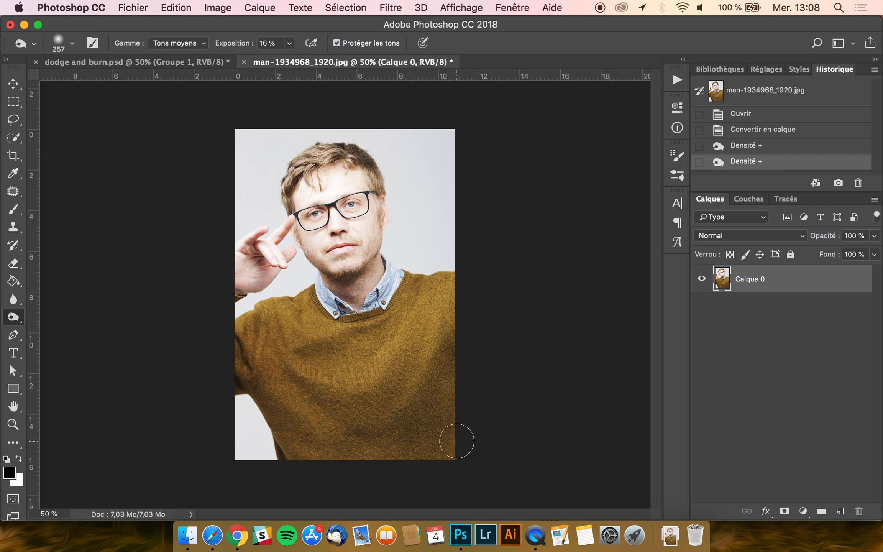
left_click(765, 132)
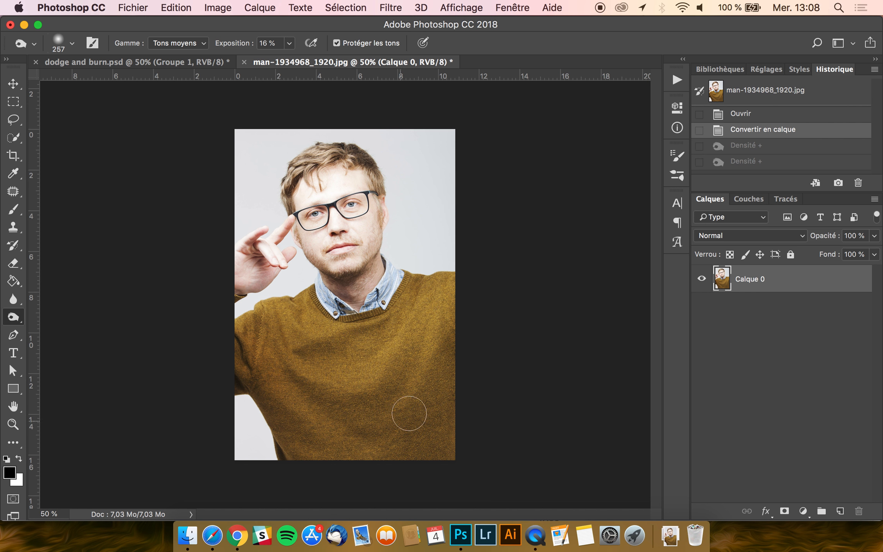
Choose the hard round brush (Arrondi net) for the Burn tool, try a stroke on the lower sweater, and undo it.
left_click(71, 44)
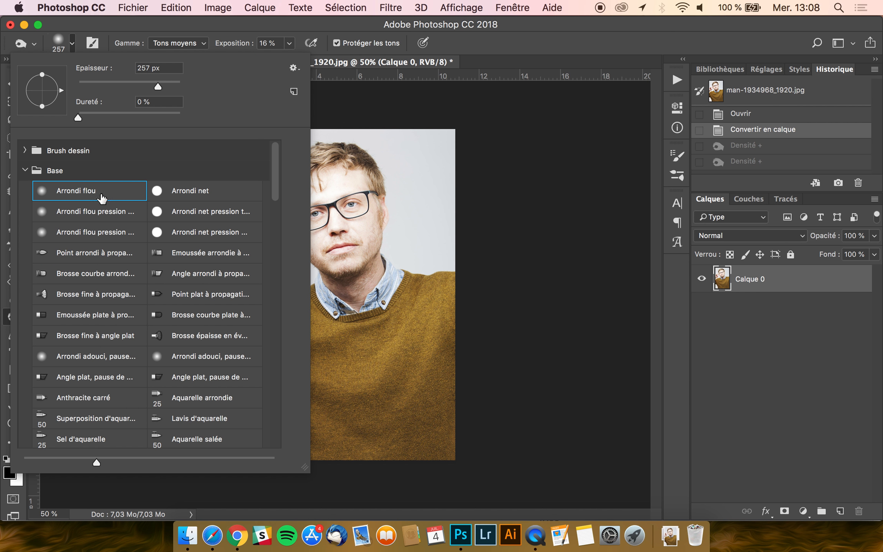
left_click(78, 116)
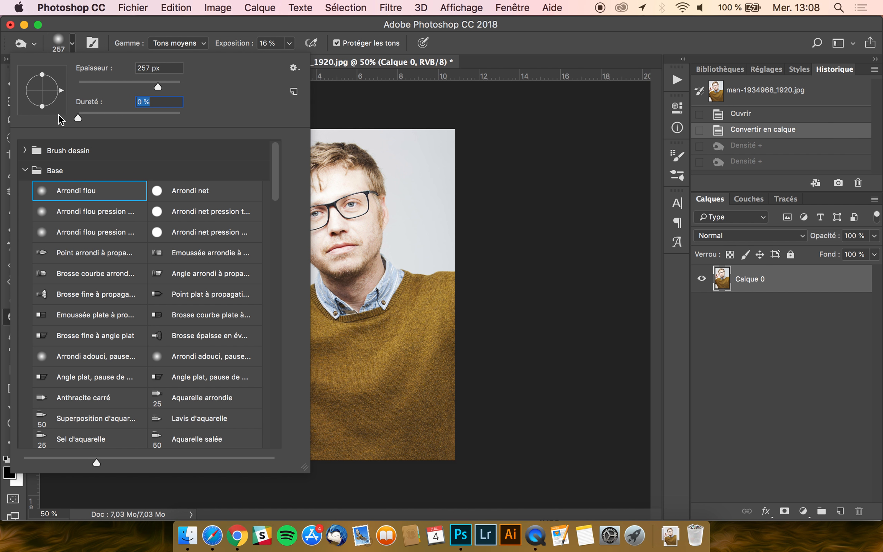
left_click(199, 196)
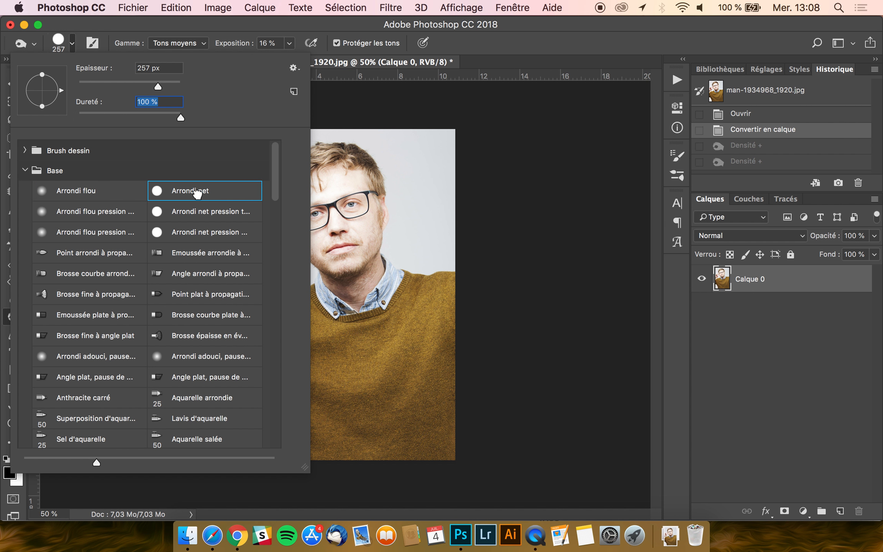
left_click(190, 26)
left_click_drag(431, 362, 388, 403)
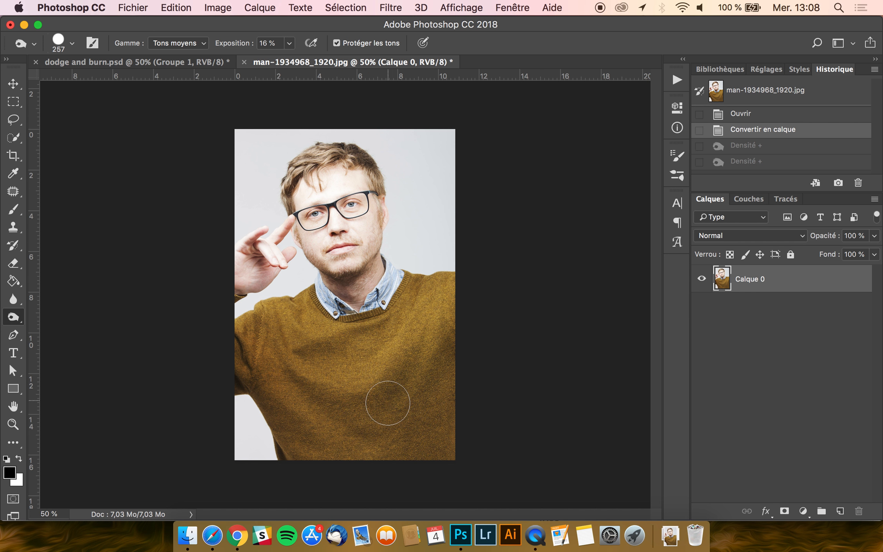
key("super+alt+z")
key("super+alt+z")
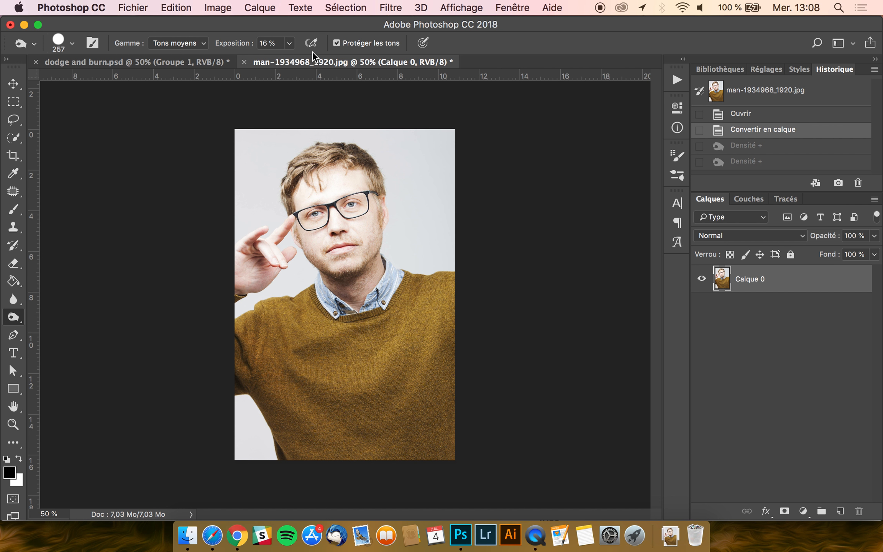
Raise the Burn tool's exposure to 100 %, burn across the lower right of the sweater, and undo the stroke.
left_click(288, 43)
left_click_drag(329, 58, 347, 59)
mouse_move(456, 321)
left_mouse_down()
mouse_move(410, 394)
mouse_move(347, 445)
mouse_move(347, 456)
left_mouse_up()
key("super+z")
Switch to the soft round brush (Arrondi flou), burn the right side of the sweater, and undo the stroke.
left_click(67, 43)
left_click(86, 191)
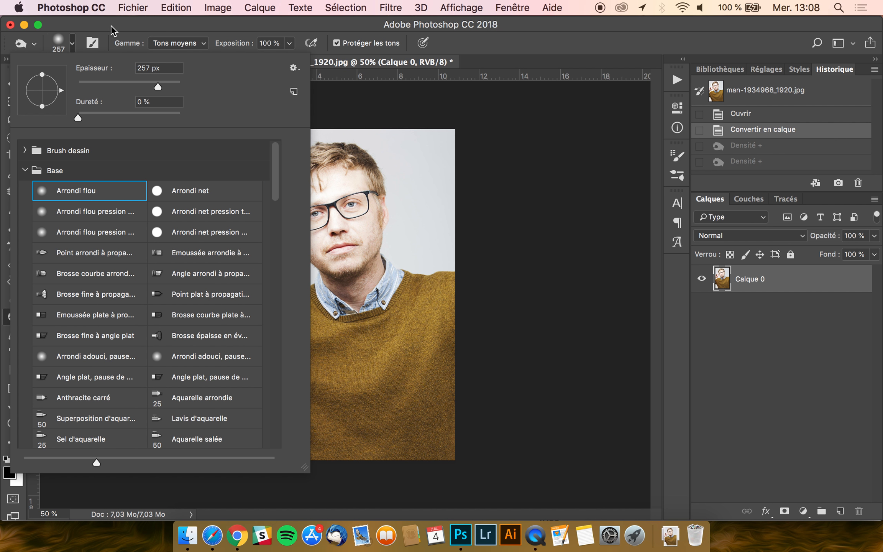
left_click(111, 29)
mouse_move(452, 366)
left_mouse_down()
mouse_move(394, 418)
mouse_move(347, 440)
mouse_move(478, 436)
left_mouse_up()
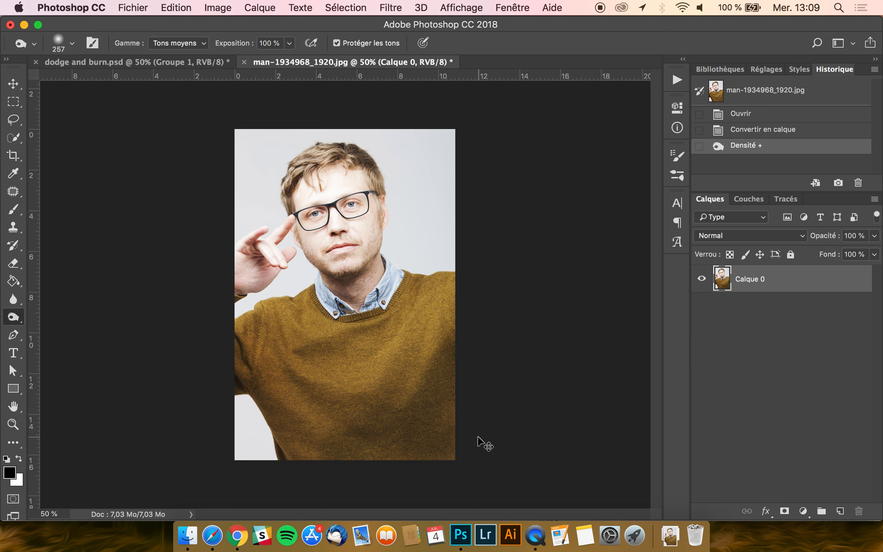
key("super+z")
Lower the exposure to 16 %, burn several areas of the sweater, and revert the history to Convertir en calque.
left_click(288, 44)
left_click(240, 61)
left_click_drag(239, 60, 236, 61)
left_click(242, 26)
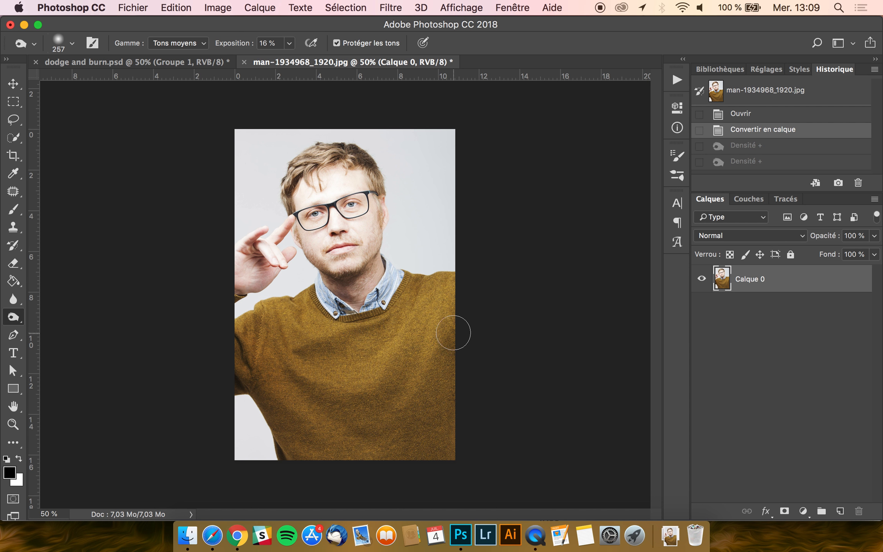
mouse_move(434, 400)
left_mouse_down()
mouse_move(429, 446)
mouse_move(314, 449)
left_mouse_up()
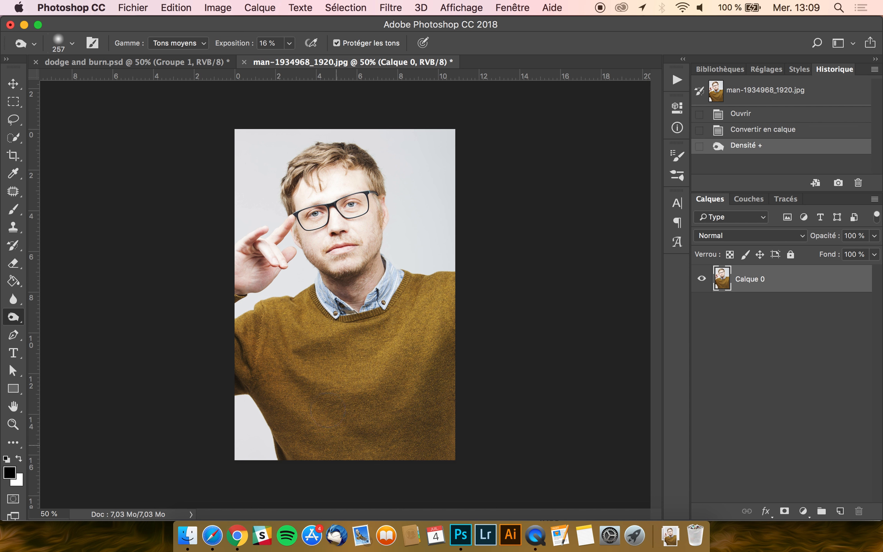
left_click_drag(297, 370, 302, 366)
mouse_move(382, 327)
left_mouse_down()
mouse_move(356, 342)
mouse_move(309, 353)
left_mouse_up()
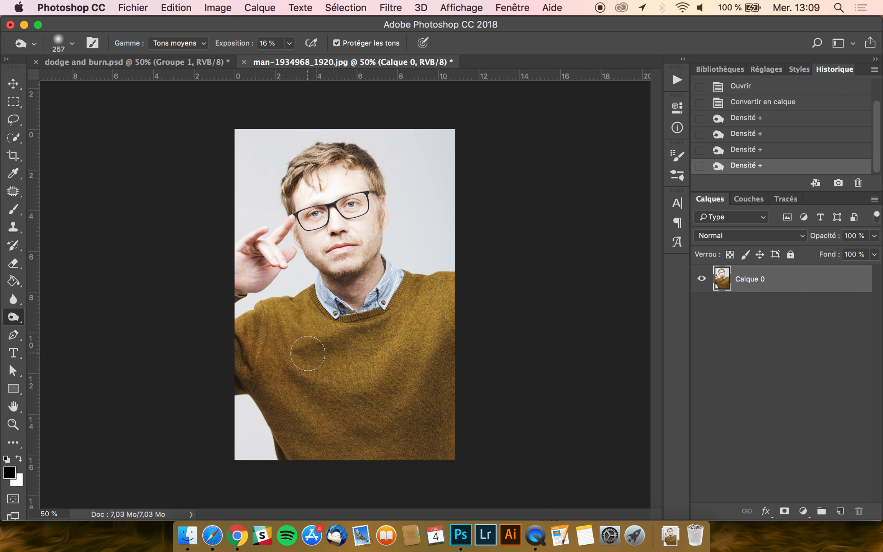
left_click(784, 110)
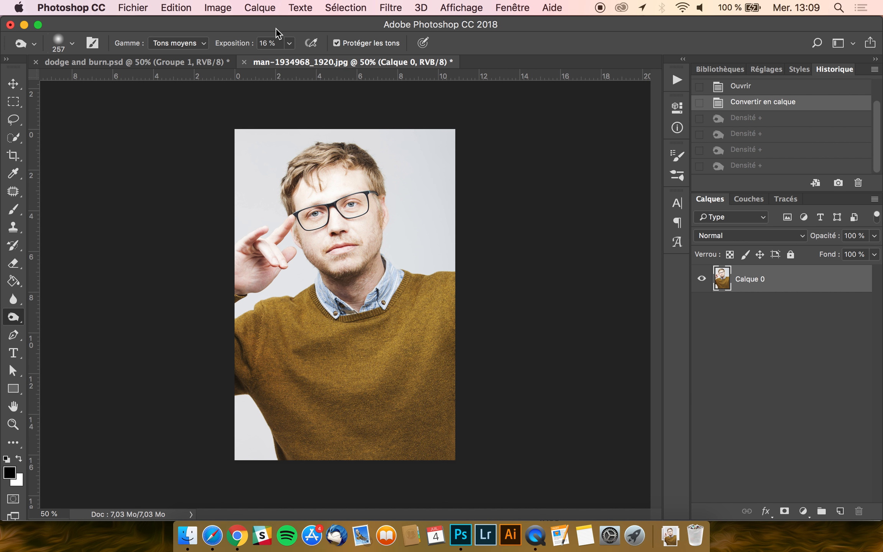
Set the burn range to Tons foncés, try it on the sweater and light background, and revert to Convertir en calque.
left_click(152, 42)
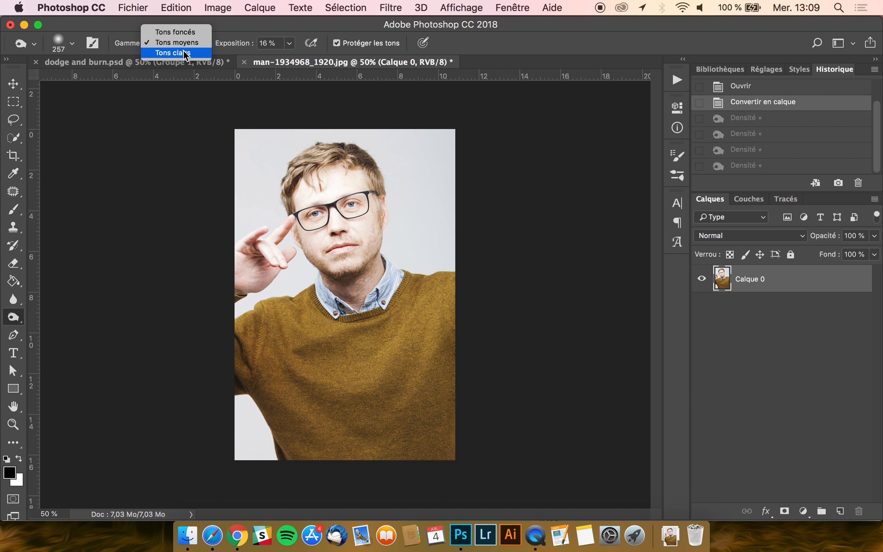
left_click(188, 31)
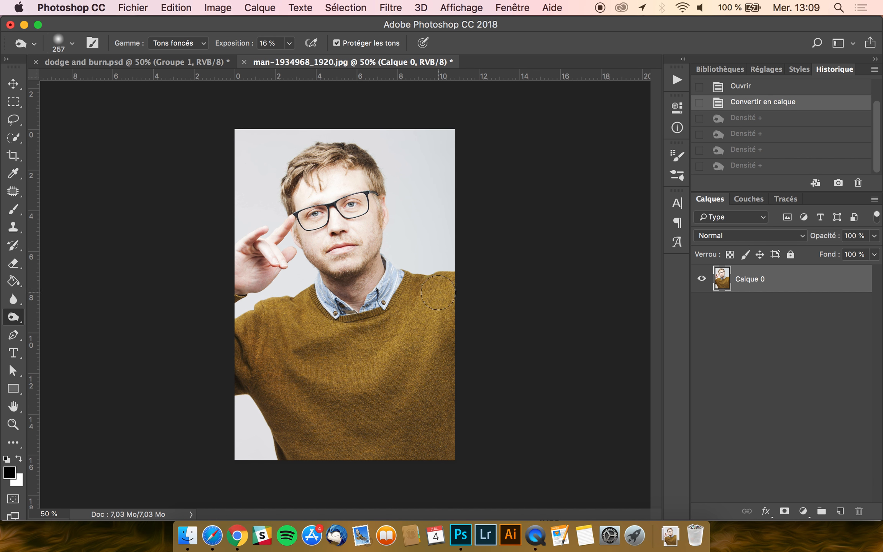
mouse_move(439, 371)
left_mouse_down()
mouse_move(433, 390)
mouse_move(440, 411)
left_mouse_up()
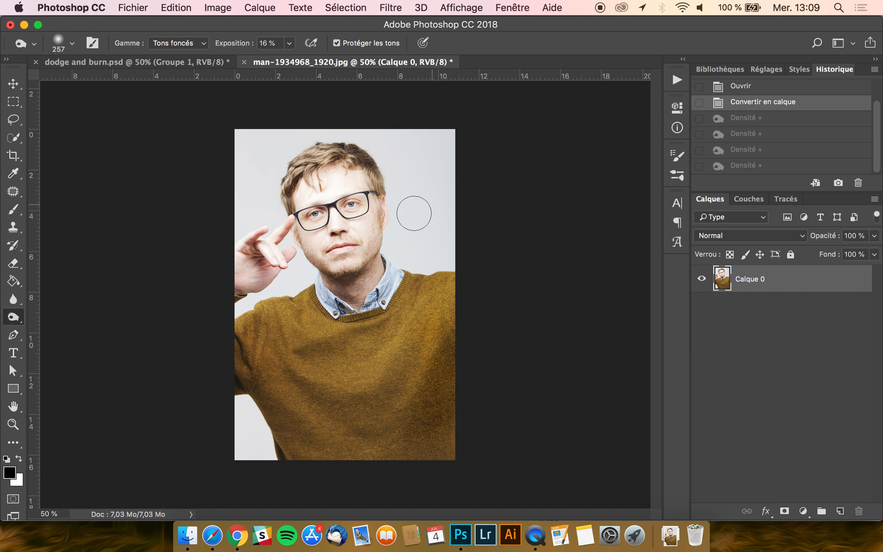
left_click(424, 231)
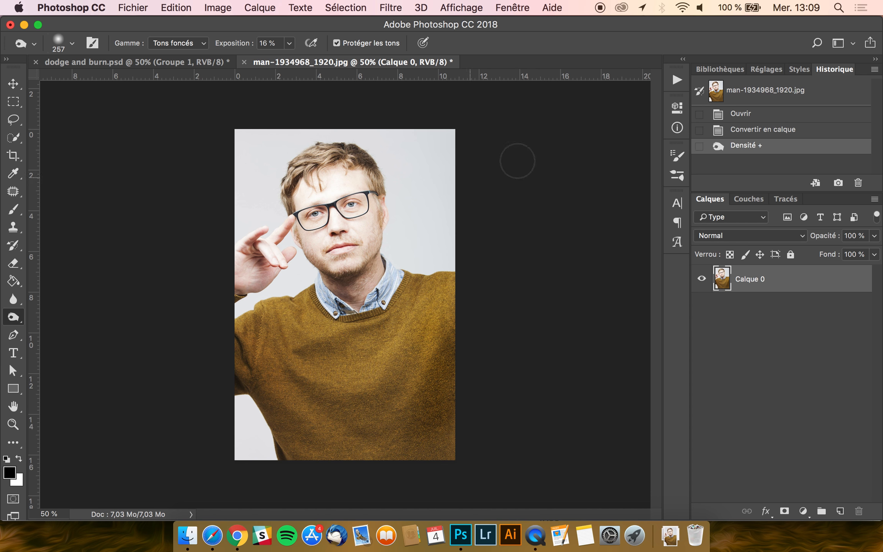
left_click(779, 134)
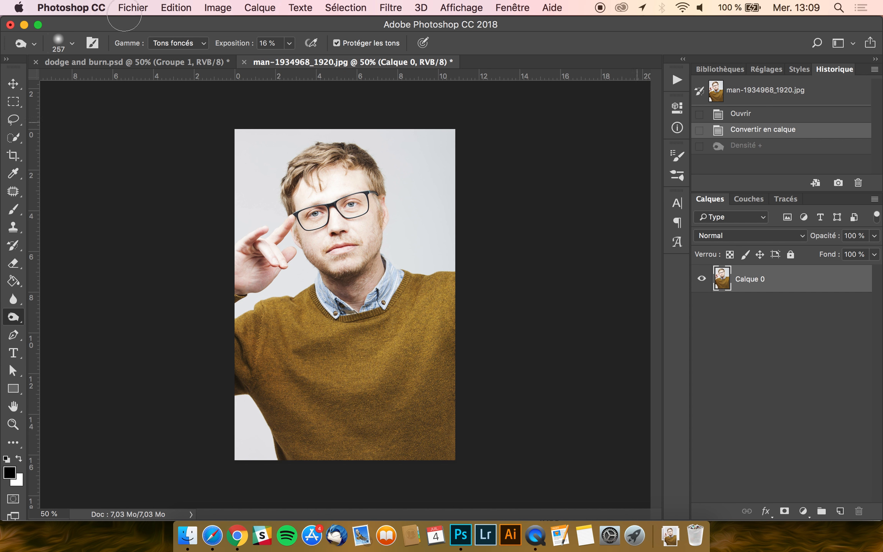
Set the burn range to Tons clairs, burn the light background around the head, and revert to Convertir en calque.
left_click(184, 39)
left_click(185, 62)
mouse_move(413, 259)
left_mouse_down()
mouse_move(400, 233)
mouse_move(399, 176)
mouse_move(436, 238)
mouse_move(445, 219)
mouse_move(446, 162)
mouse_move(427, 148)
mouse_move(384, 149)
mouse_move(382, 133)
mouse_move(356, 123)
mouse_move(297, 132)
mouse_move(246, 170)
mouse_move(249, 203)
left_mouse_up()
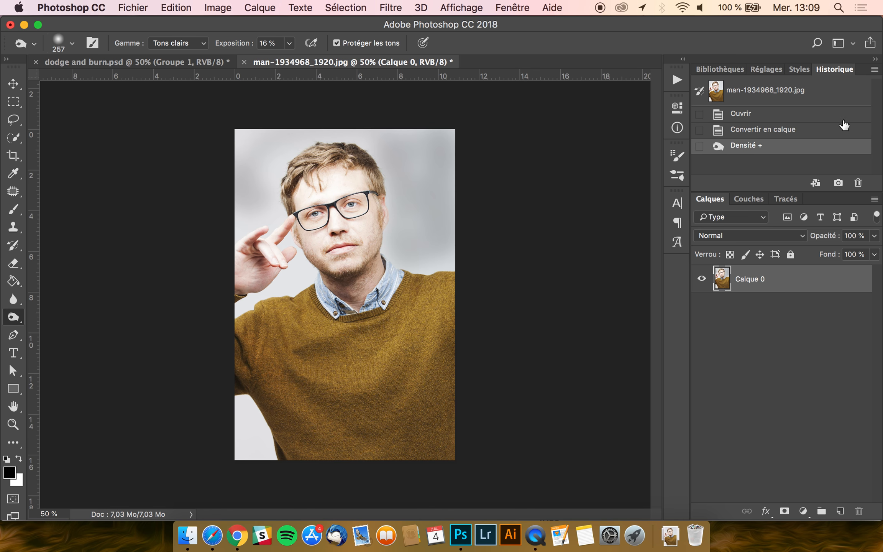
left_click(800, 132)
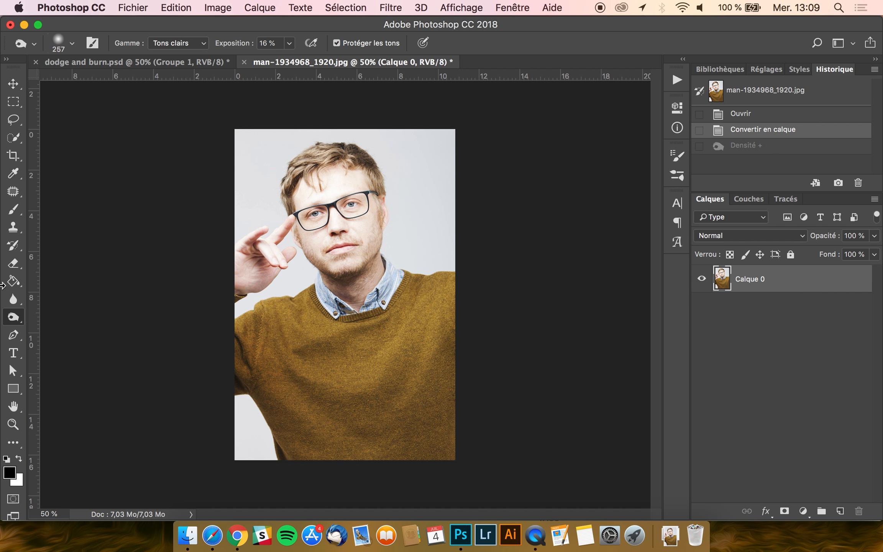
Switch from the Burn tool to the Dodge tool (Outil Densité -).
left_click(15, 320)
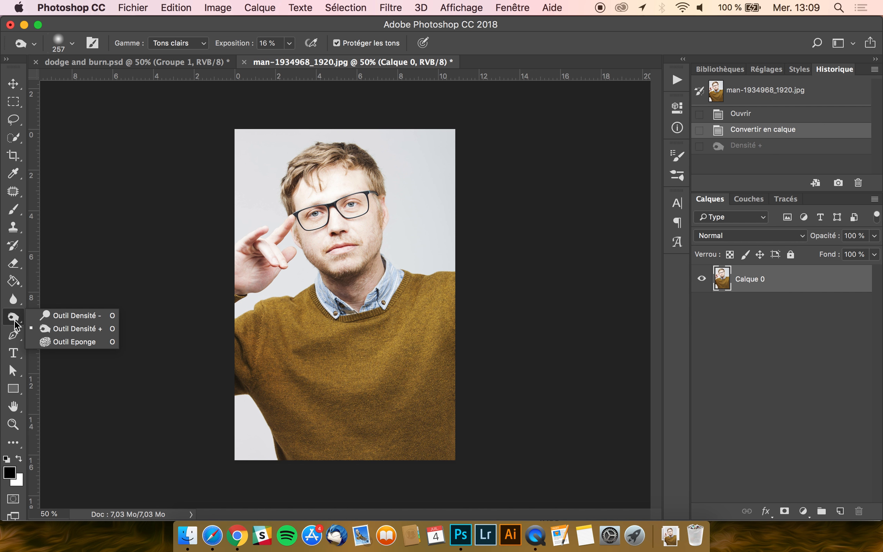
left_click(61, 318)
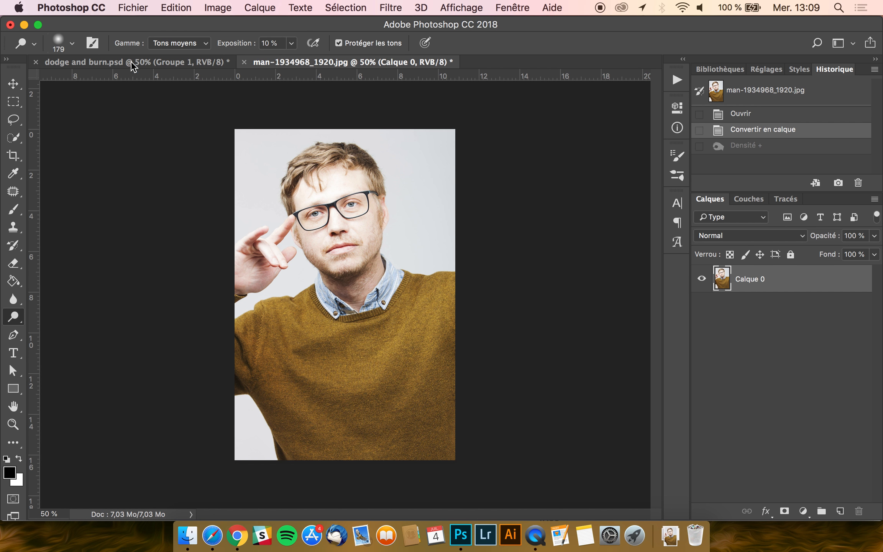
right_click(11, 325)
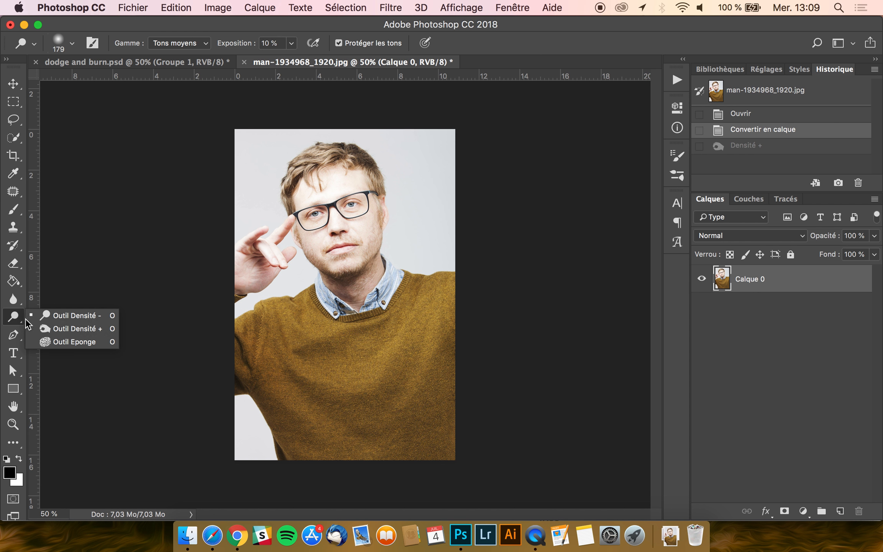
Switch to the Burn tool (Outil Densité +) and set its range to Tons moyens.
left_click(52, 325)
left_click(158, 45)
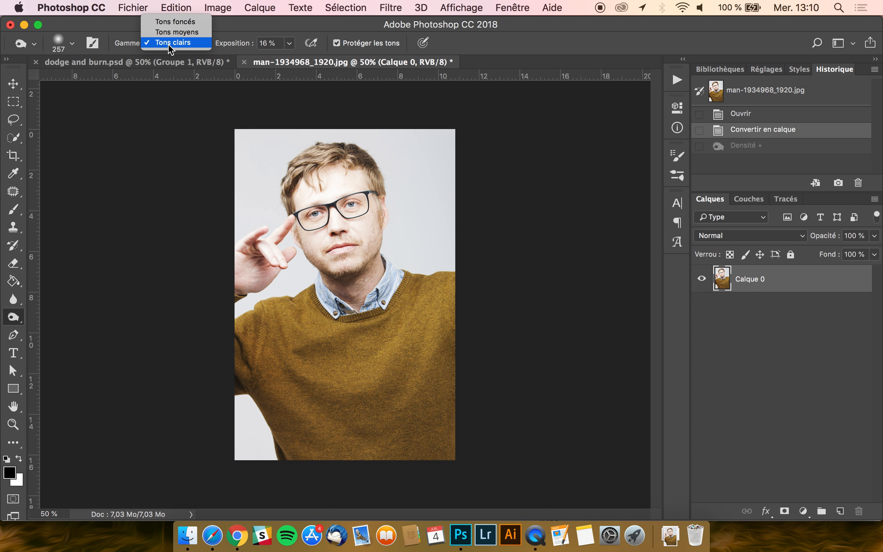
left_click(189, 33)
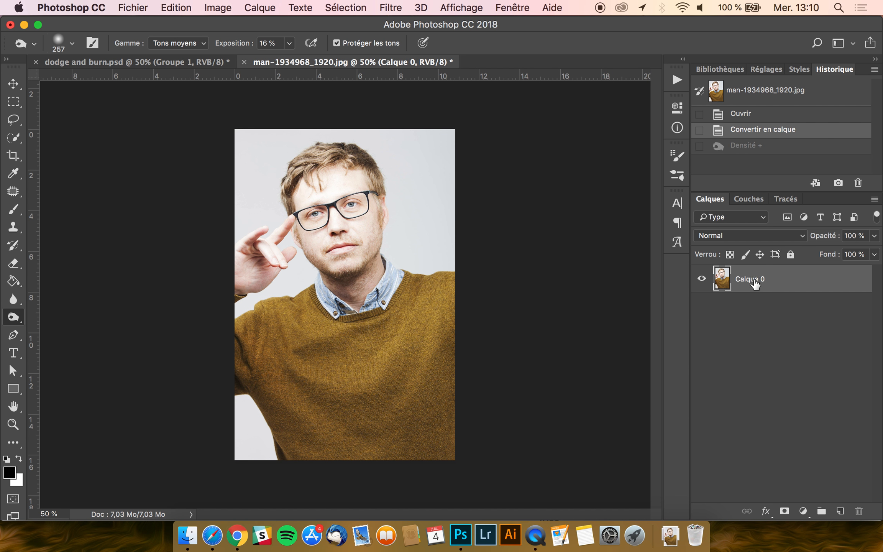
Create a new layer above Calque 0 and fill it with 50% gris in Normal mode at 100 % opacity.
left_click(840, 511)
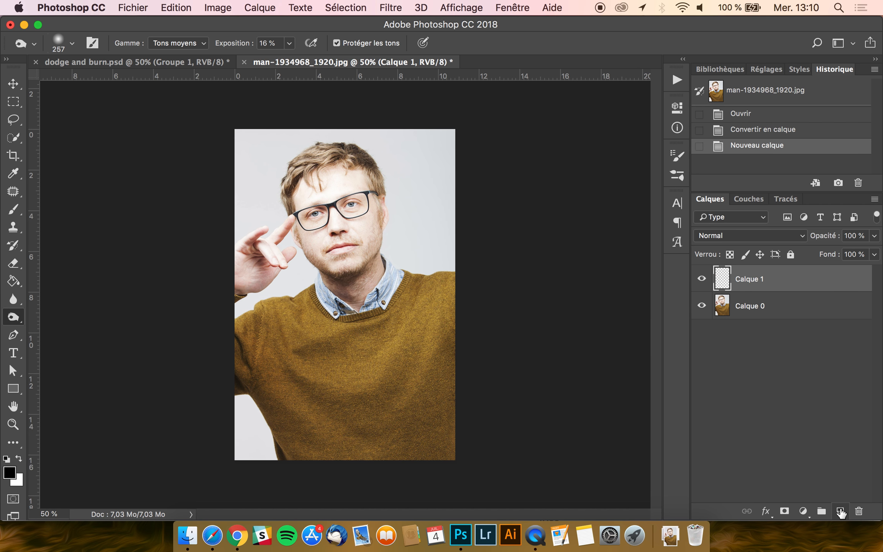
left_click(186, 4)
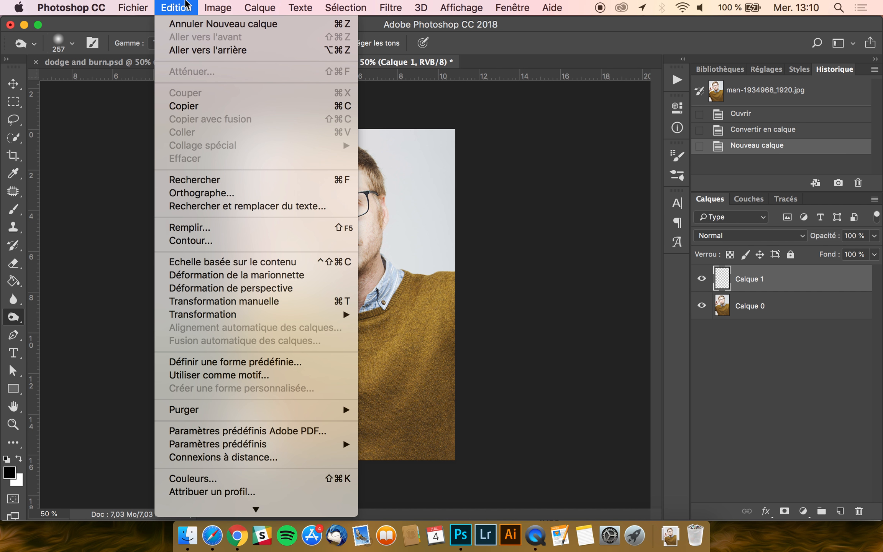
left_click(209, 230)
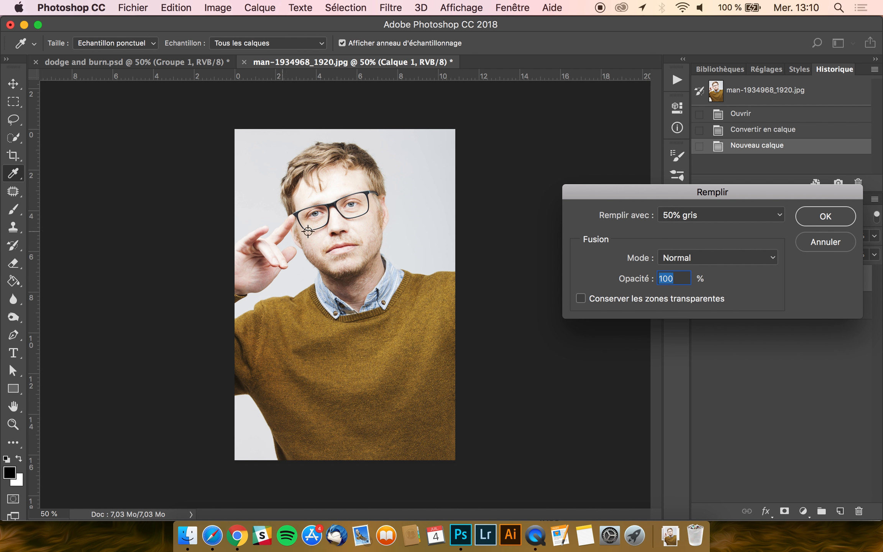
left_click(687, 216)
left_click(694, 215)
left_click(825, 216)
key("o")
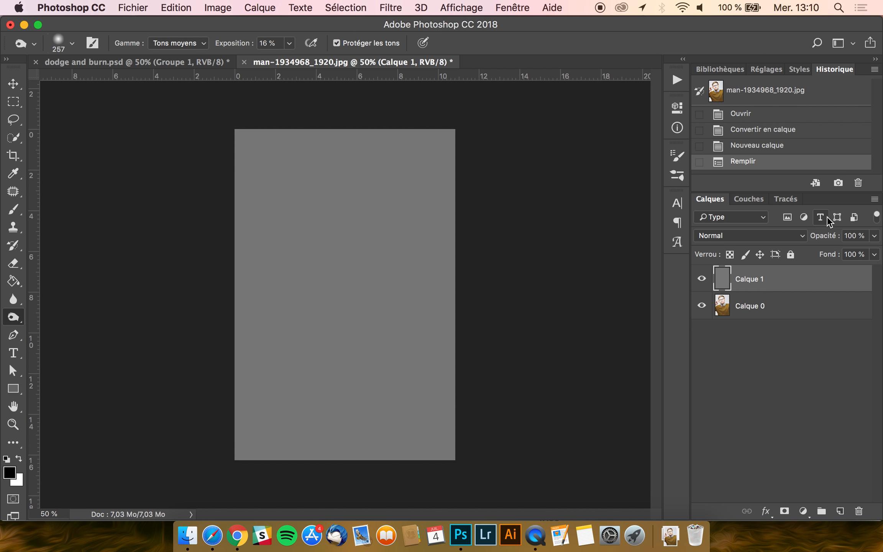
Set the blending mode of the grey layer Calque 1 to Lumière tamisée.
left_click(764, 237)
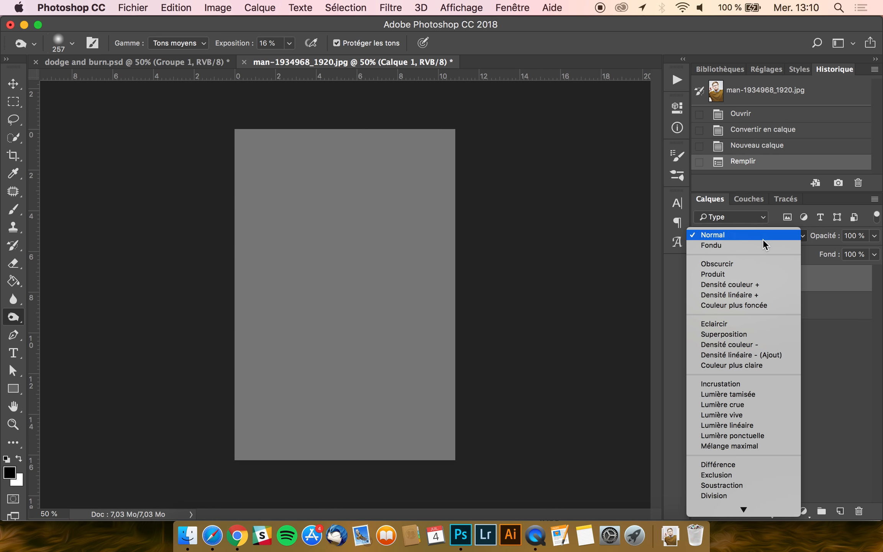
left_click(757, 393)
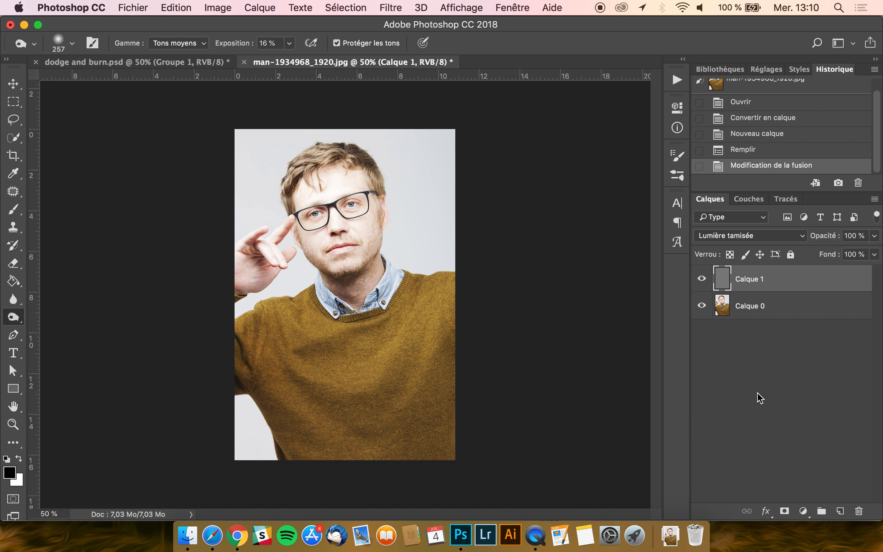
scroll(445, 343, "up", 2)
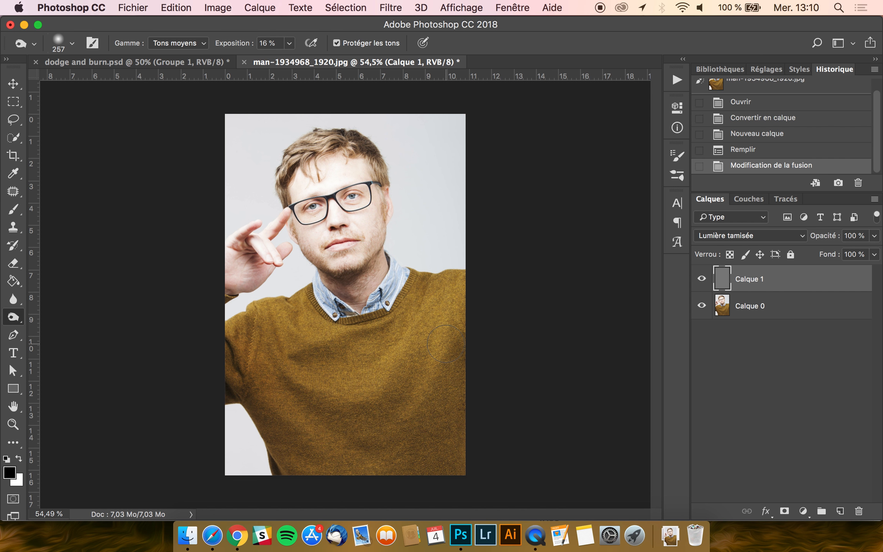
Check that the range is Tons moyens and that Outil Densité + is the active tool.
left_click(181, 43)
left_click(181, 43)
left_click(181, 42)
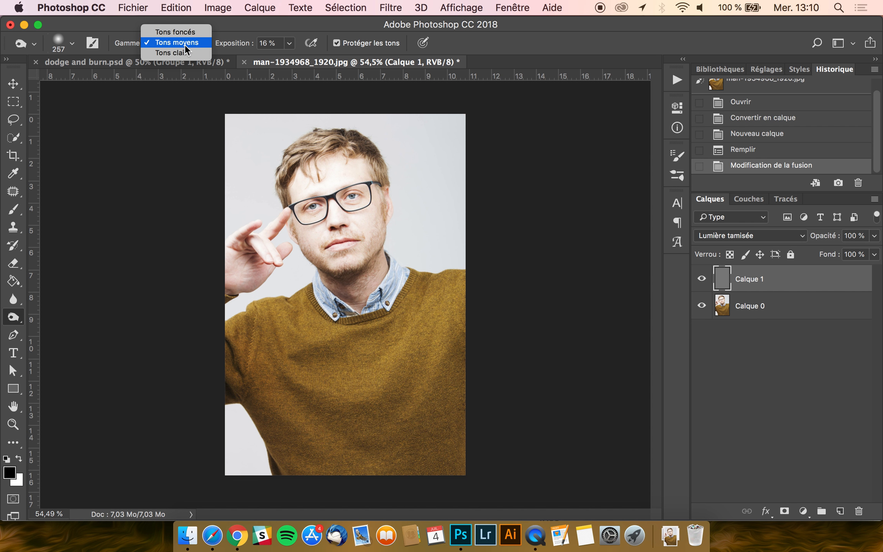
left_click(185, 43)
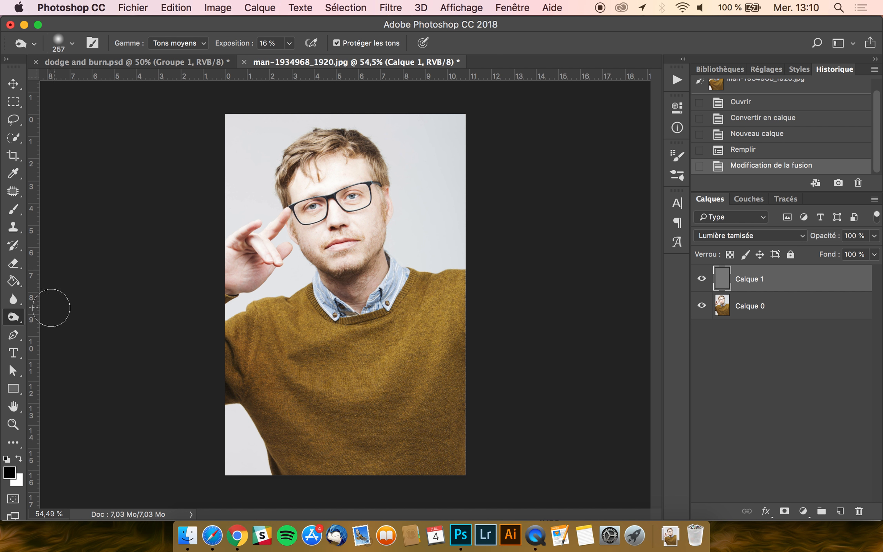
right_click(16, 319)
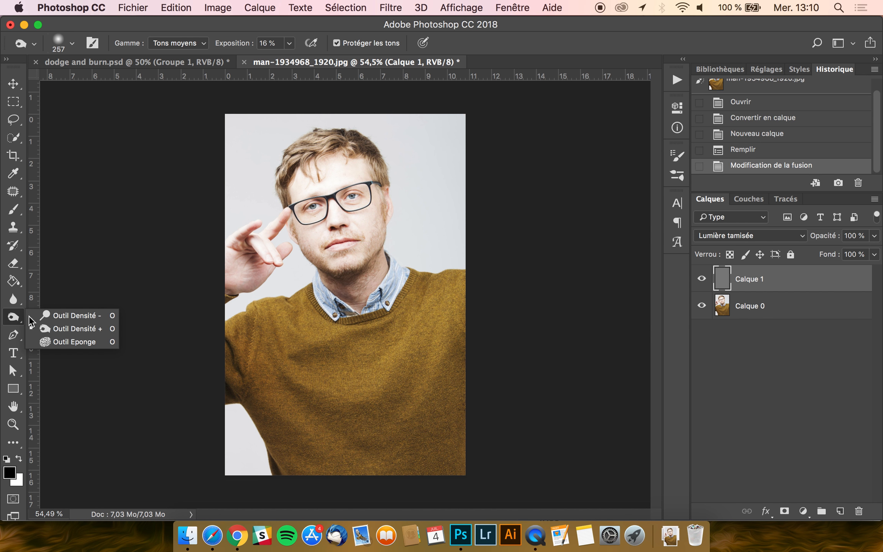
left_click(80, 328)
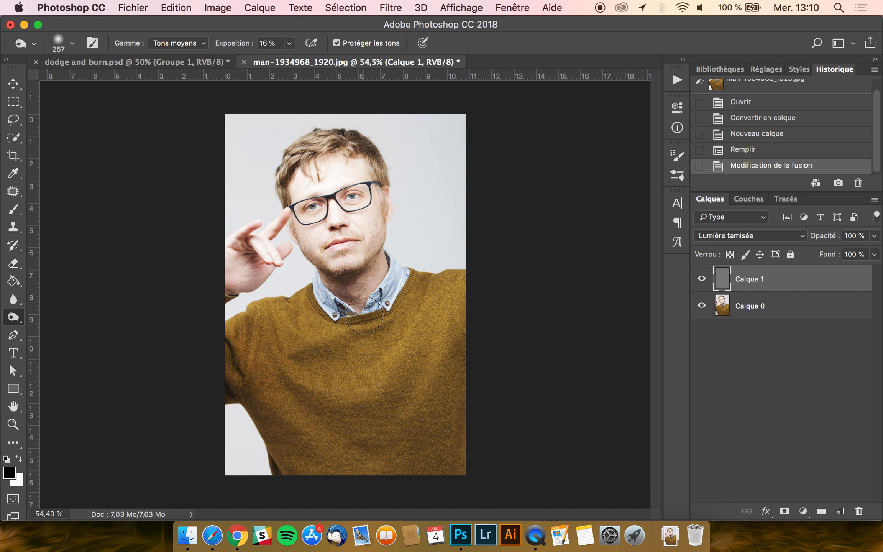
Rename the grey layer Calque 1 as "plus sombre".
double_click(751, 279)
type("plus sombre")
key("Return")
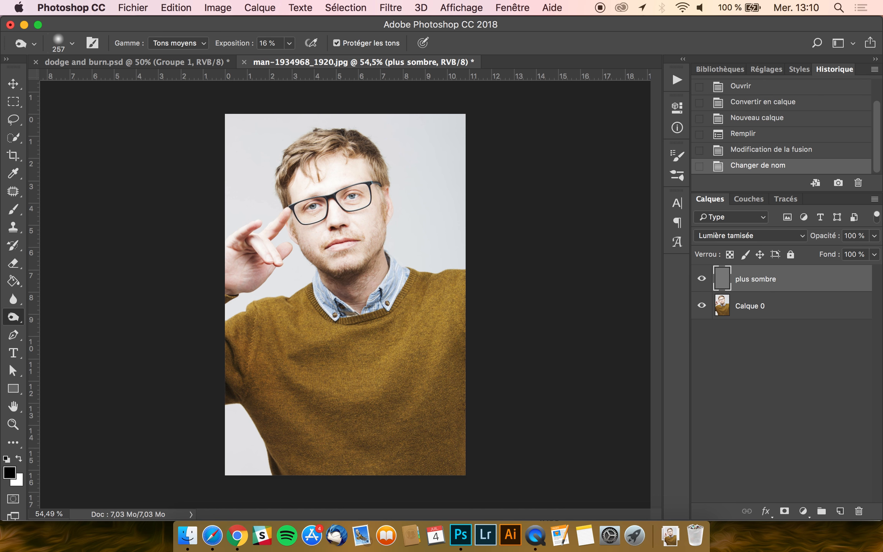
Duplicate the "plus sombre" layer and rename the copy "plus clair".
key("super+j")
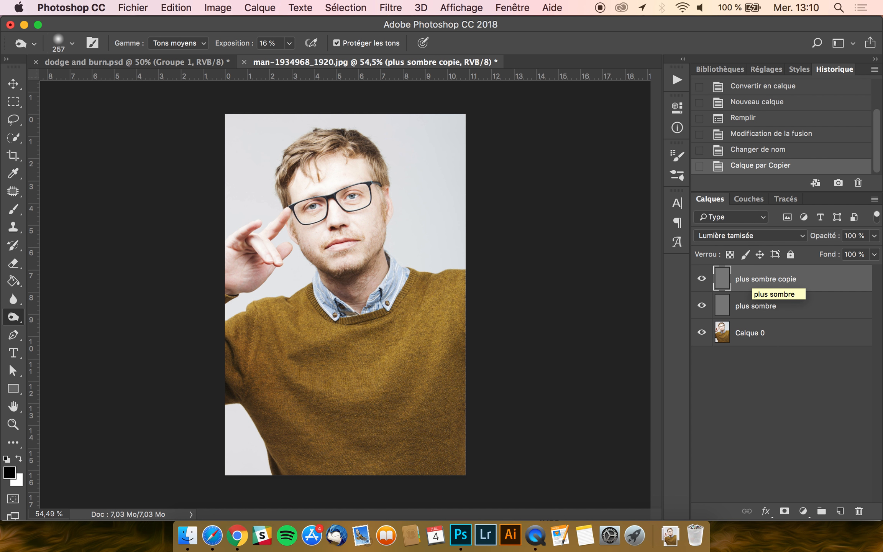
double_click(782, 278)
type("plu")
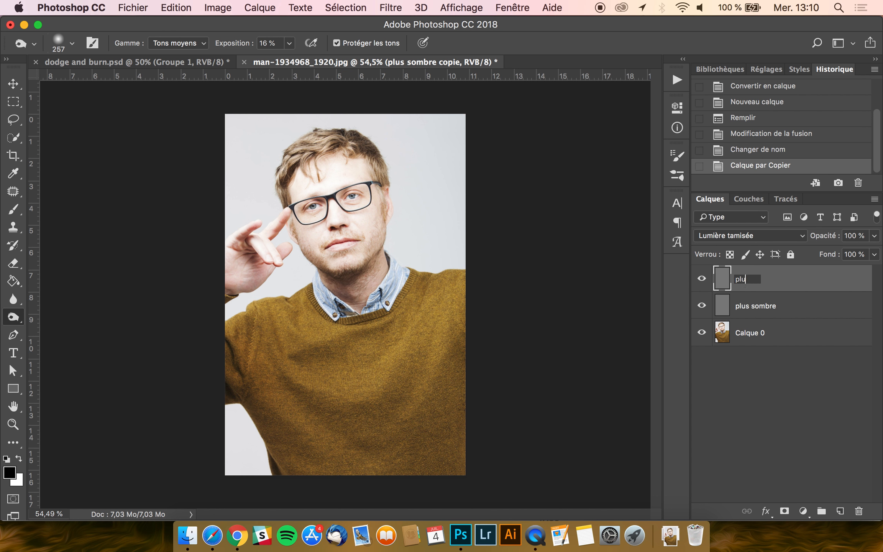
type("s clair")
key("Return")
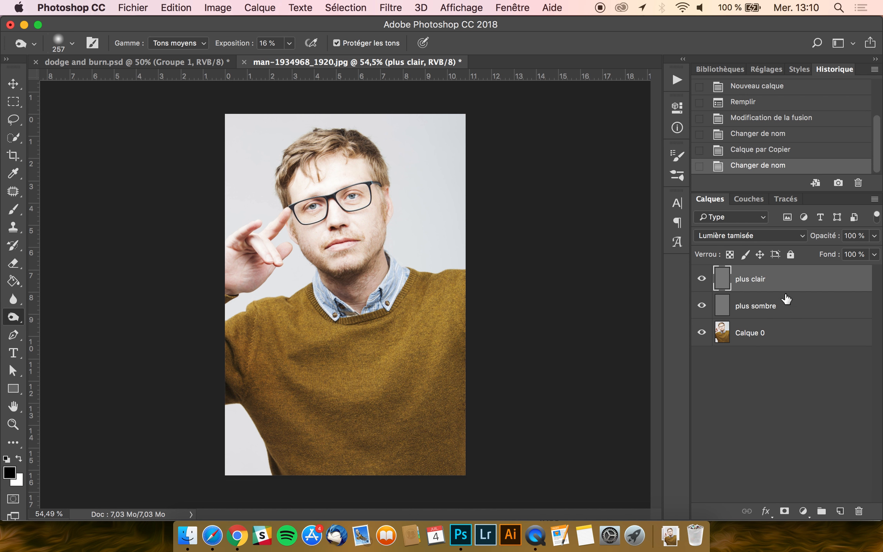
Rename the two grey layers "plus sombre (densité +)" and "plus clair (densité -)".
left_click(789, 311)
double_click(776, 309)
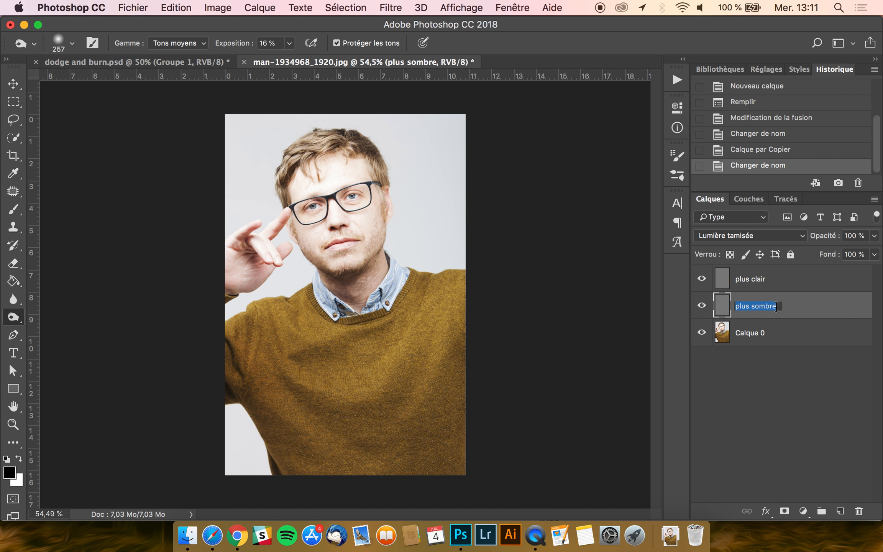
left_click(775, 307)
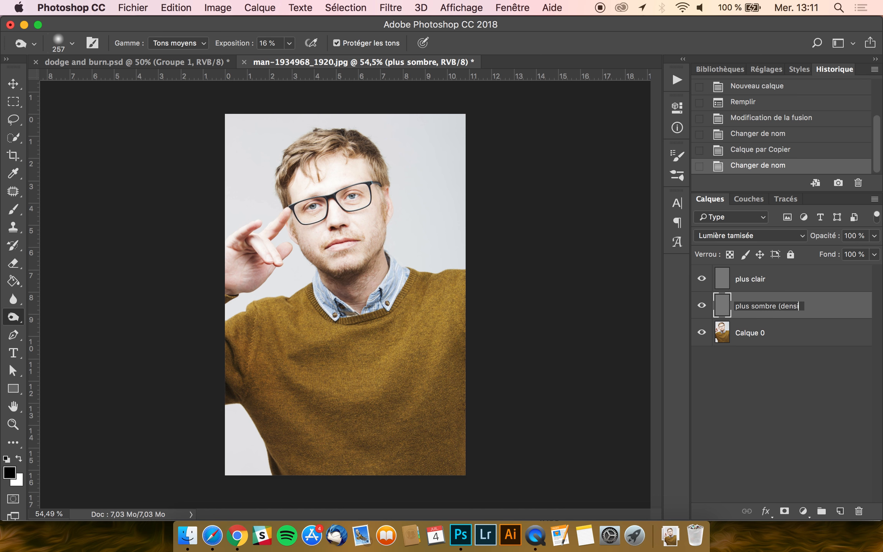
type("(densité +)")
key("Return")
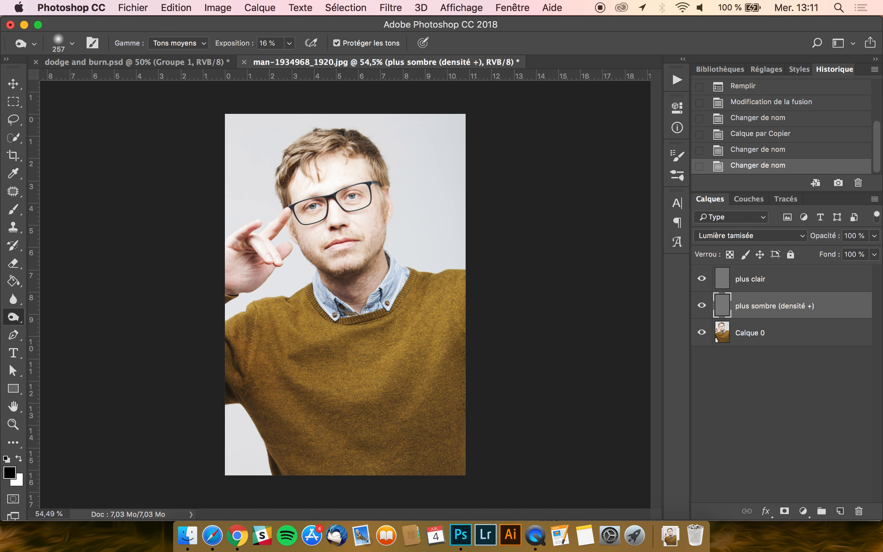
double_click(761, 285)
left_click(767, 279)
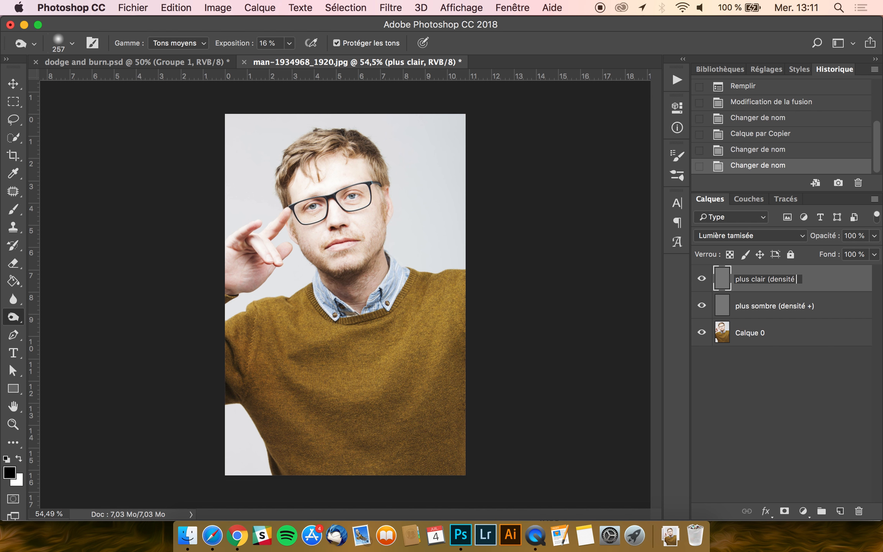
key("Return")
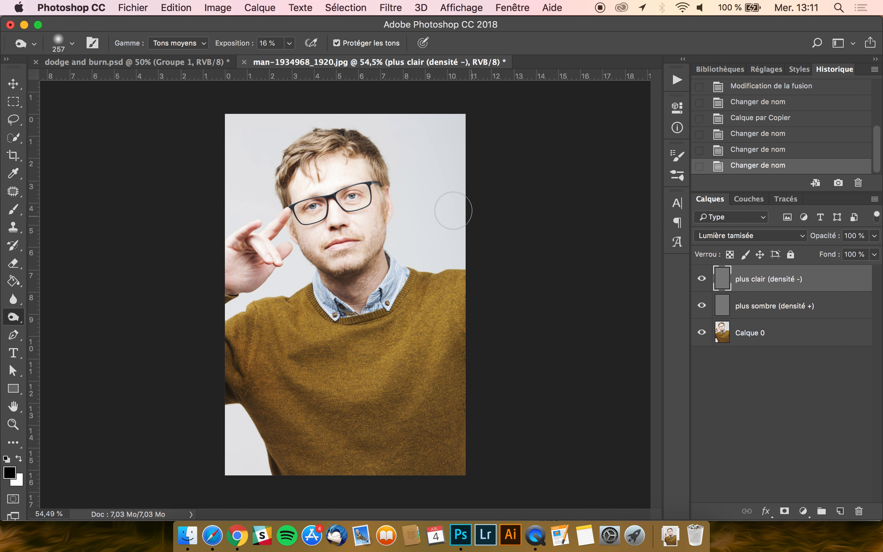
Make "plus sombre (densité +)" the active layer with the Burn tool and reduce the brush size to 115.
left_click(801, 307)
left_click(701, 305)
left_click(702, 305)
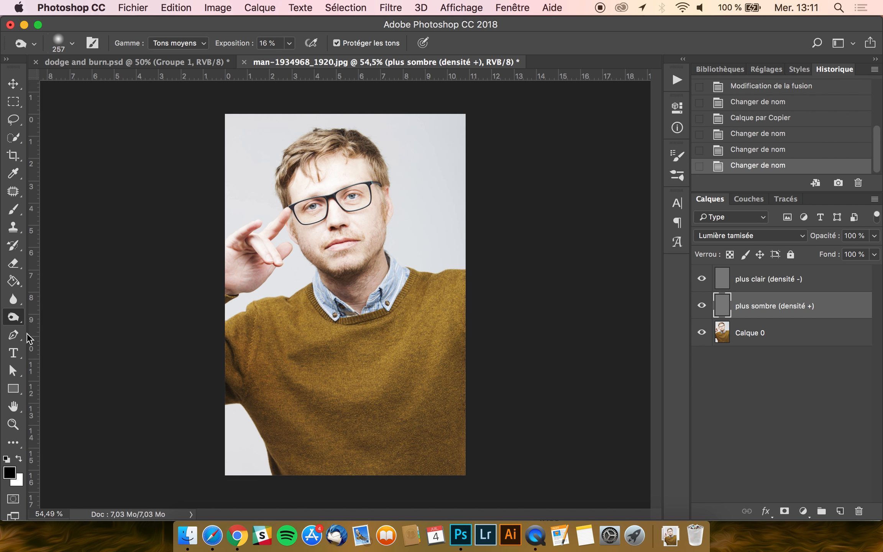
left_click(19, 321)
left_click(71, 325)
scroll(350, 154, "up", 1)
scroll(350, 154, "up", 3)
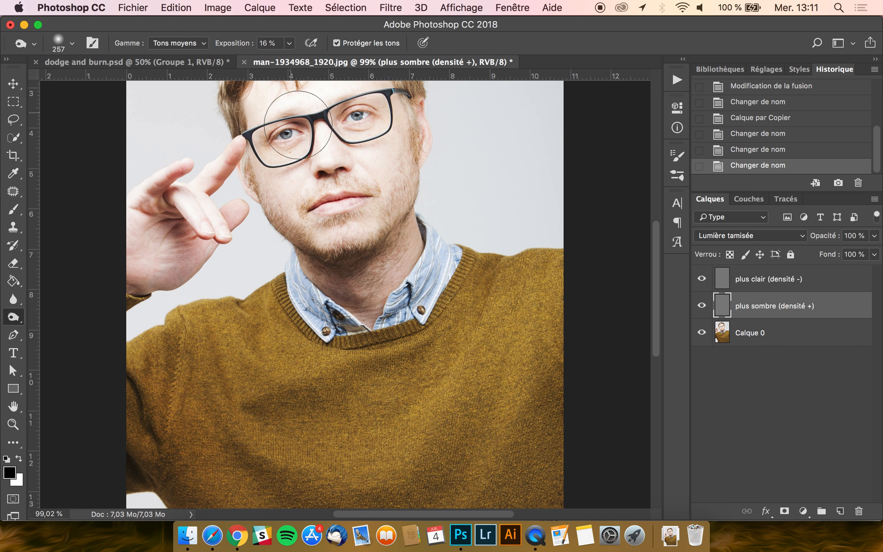
left_click_drag(424, 268, 374, 261)
scroll(374, 260, "up", 3)
scroll(373, 261, "up", 3)
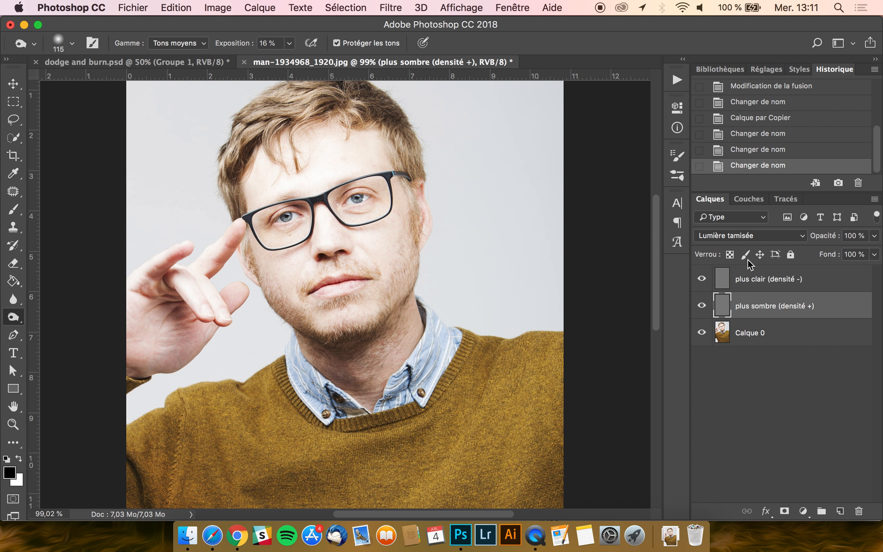
Burn the strands of hair over the forehead on the "plus sombre (densité +)" layer, keeping its Lumière tamisée mode.
left_click(754, 233)
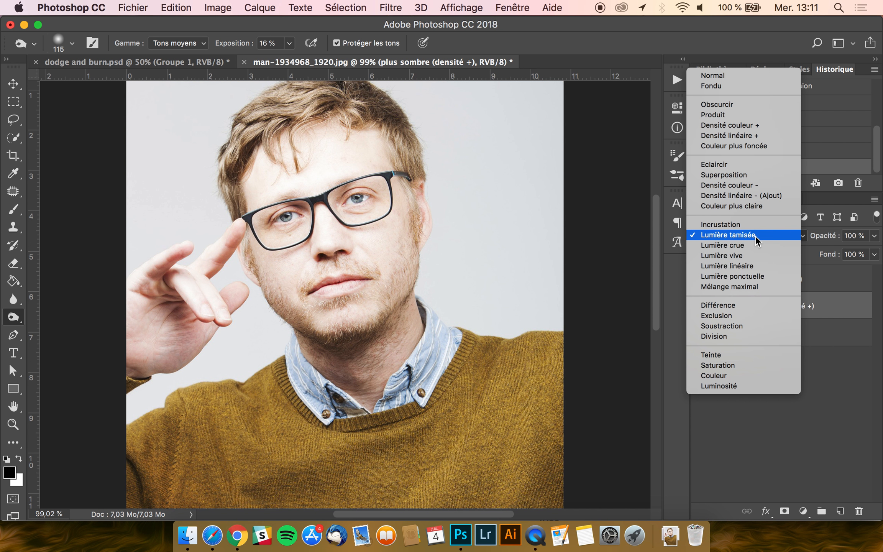
left_click(754, 235)
scroll(443, 301, "left", 2)
scroll(442, 300, "up", 1)
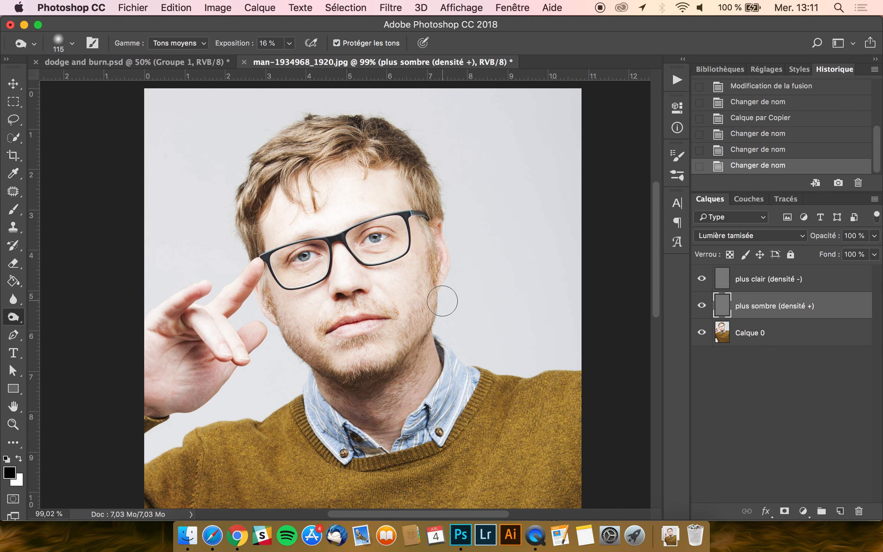
scroll(442, 301, "up", 2)
scroll(443, 296, "up", 2)
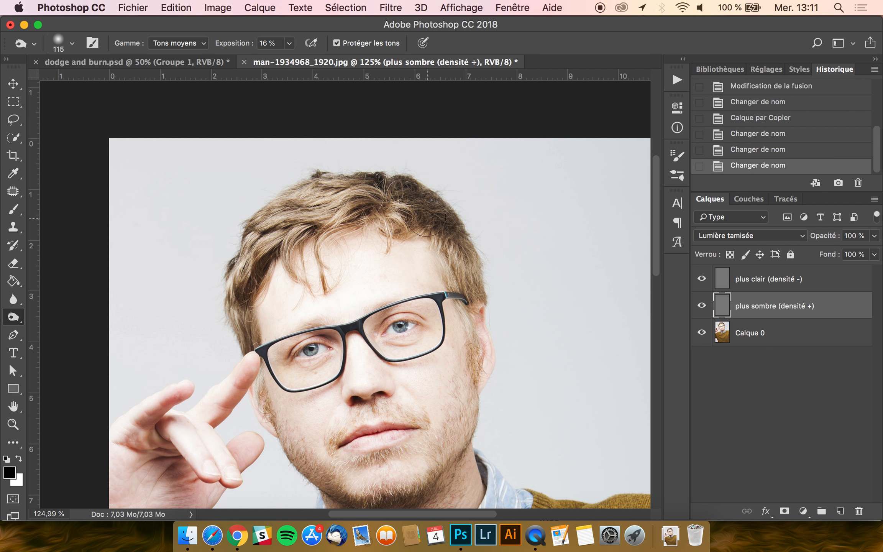
left_click_drag(425, 207, 408, 217)
left_click_drag(394, 218, 340, 235)
left_click_drag(329, 241, 323, 267)
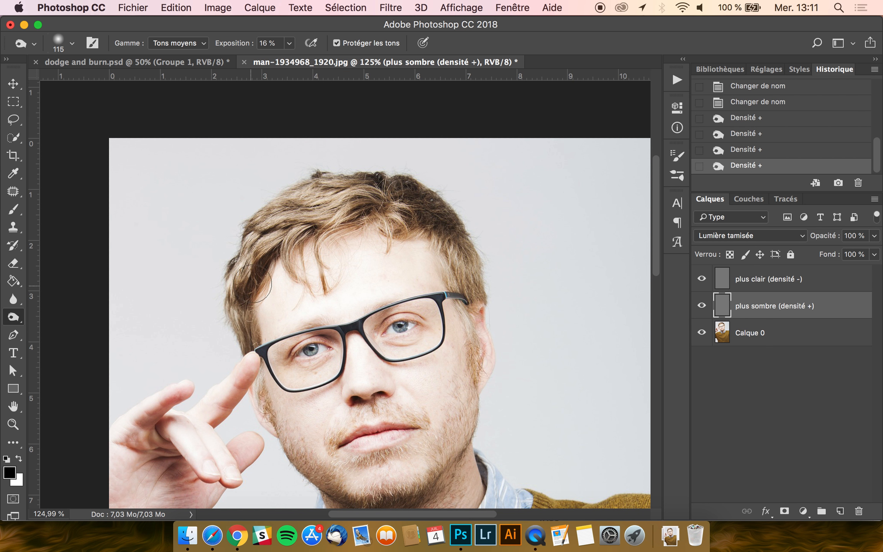
left_click_drag(252, 282, 265, 281)
Reduce the brush size to 54 and burn the eyebrow and eye areas around the glasses.
scroll(265, 281, "up", 5)
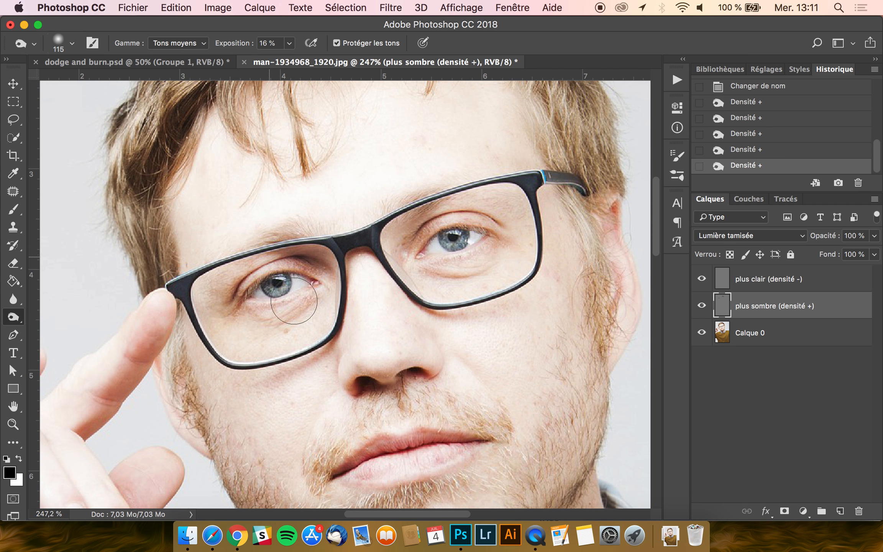
mouse_move(290, 248)
left_mouse_down()
mouse_move(247, 265)
mouse_move(264, 242)
left_mouse_up()
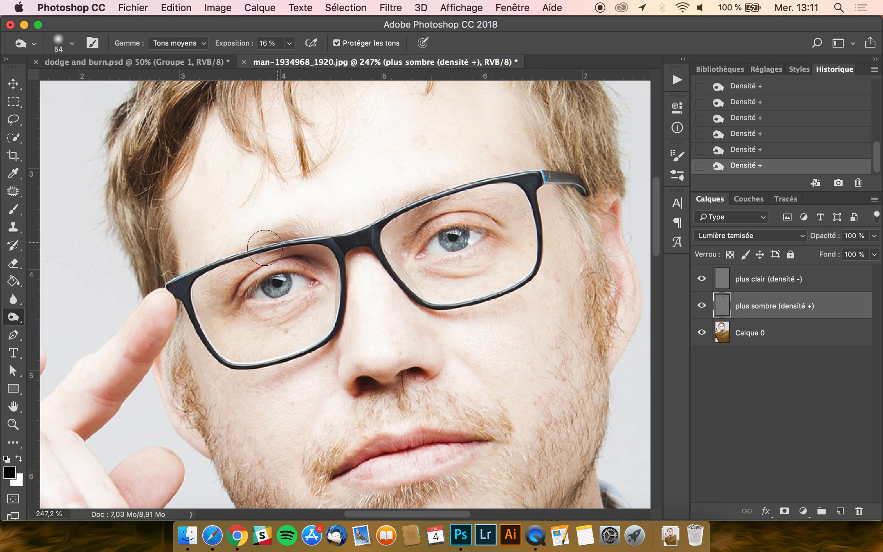
mouse_move(409, 222)
left_mouse_down()
mouse_move(449, 188)
mouse_move(438, 210)
left_mouse_up()
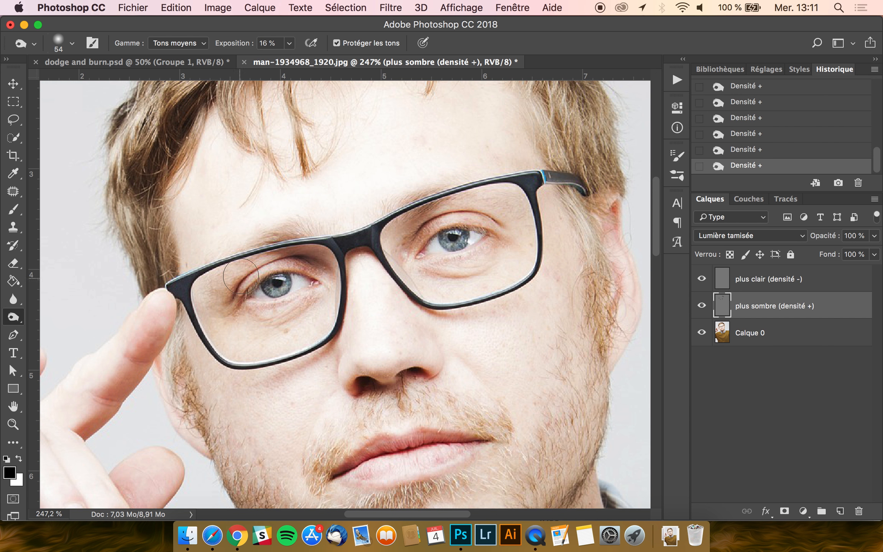
Burn the beard along the cheek and jaw, enlarging the brush size to 60 and 110.
scroll(246, 267, "down", 5)
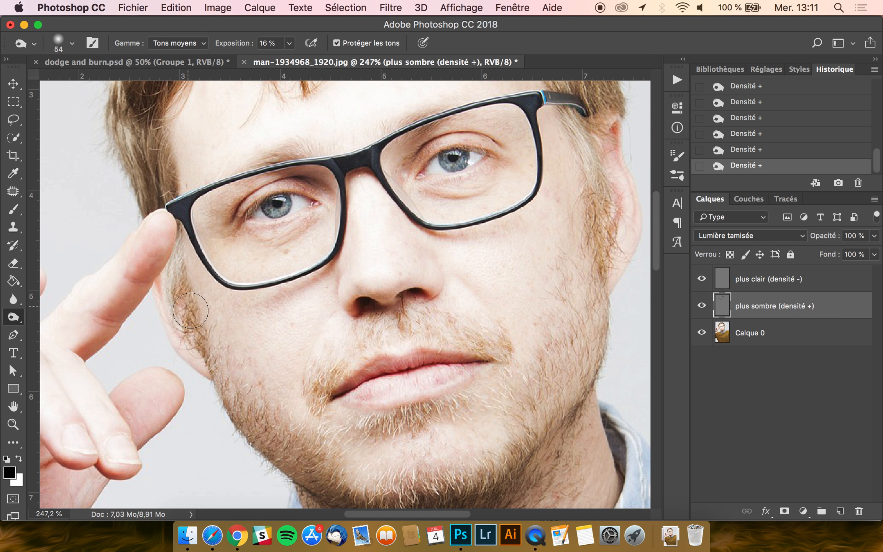
mouse_move(271, 308)
left_mouse_down()
mouse_move(276, 301)
mouse_move(274, 370)
left_mouse_up()
scroll(312, 454, "down", 4)
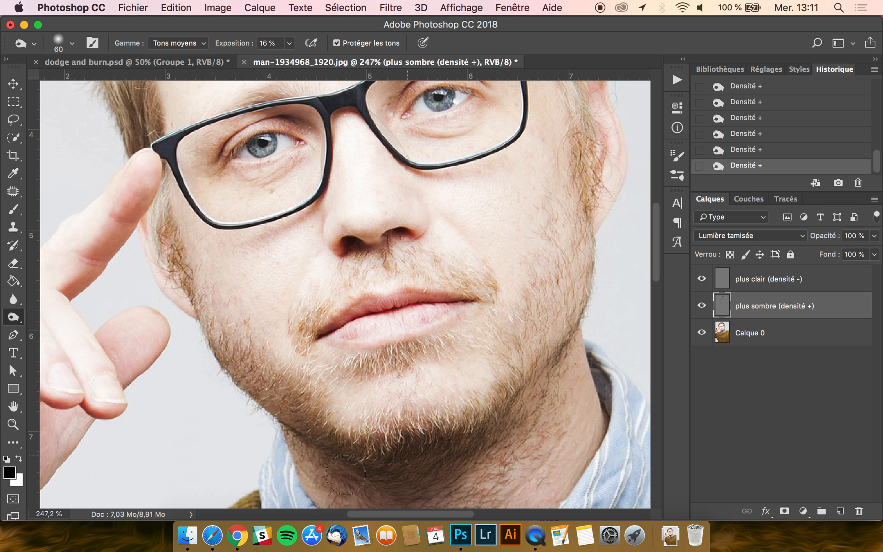
scroll(345, 475, "down", 3)
scroll(270, 350, "down", 4)
mouse_move(269, 350)
left_mouse_down()
mouse_move(309, 345)
mouse_move(316, 363)
mouse_move(411, 415)
mouse_move(428, 348)
mouse_move(394, 371)
mouse_move(397, 347)
mouse_move(397, 364)
mouse_move(358, 362)
mouse_move(427, 328)
mouse_move(470, 269)
mouse_move(441, 314)
left_mouse_up()
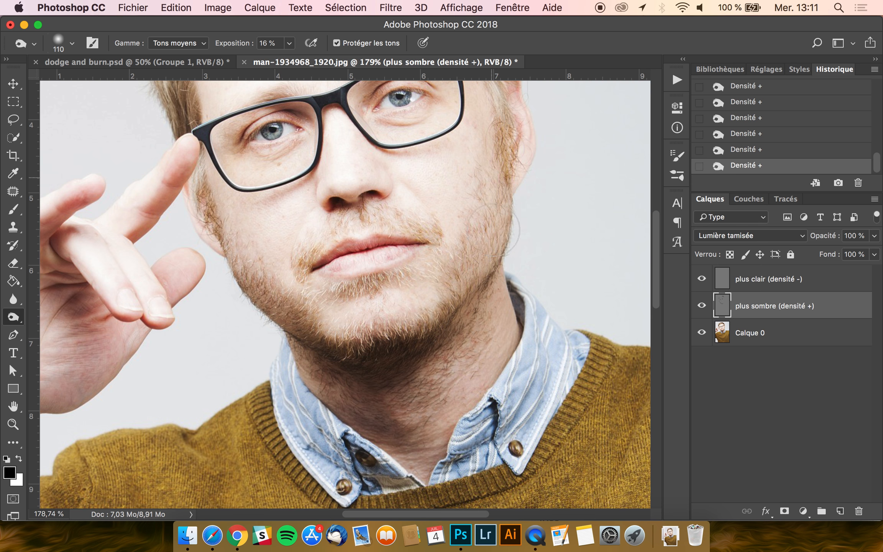
Enlarge the burn brush size to 145 and burn the chin and neck on the "plus sombre (densité +)" layer.
scroll(465, 197, "up", 3)
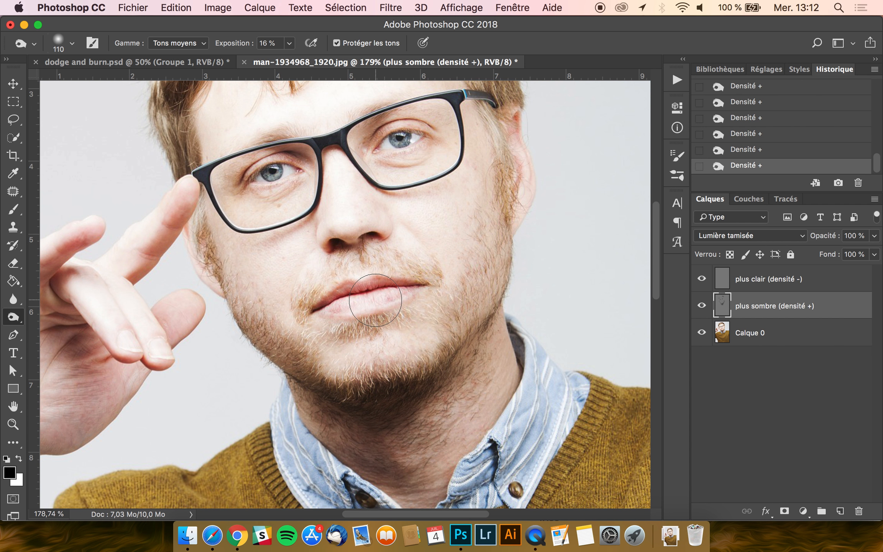
left_click(360, 300, "ctrl+alt")
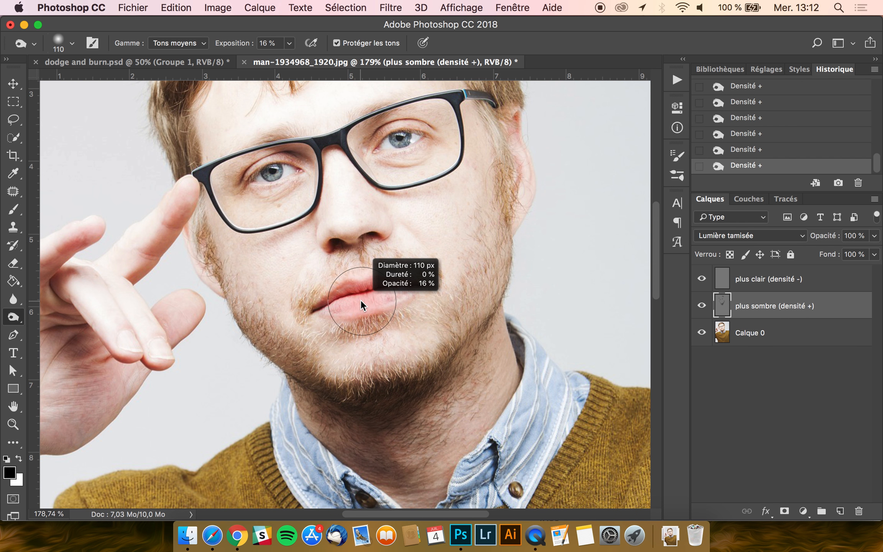
mouse_move(360, 299)
left_mouse_down()
mouse_move(420, 295)
mouse_move(329, 311)
mouse_move(383, 315)
mouse_move(384, 230)
mouse_move(368, 433)
left_mouse_up()
mouse_move(368, 267)
left_mouse_down()
mouse_move(368, 189)
mouse_move(386, 129)
left_mouse_up()
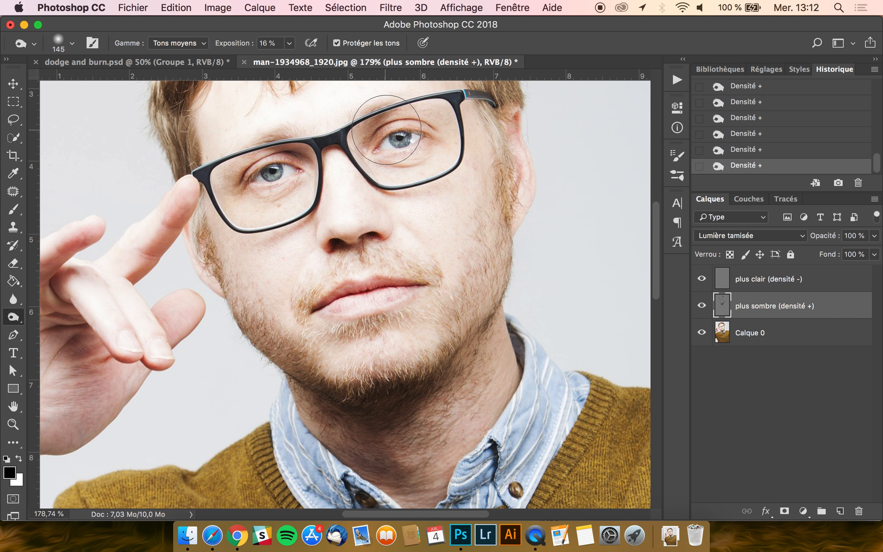
Burn the folds and shadowed areas across the sweater, enlarging the brush size to 221.
scroll(386, 130, "down", 5)
scroll(386, 129, "up", 7)
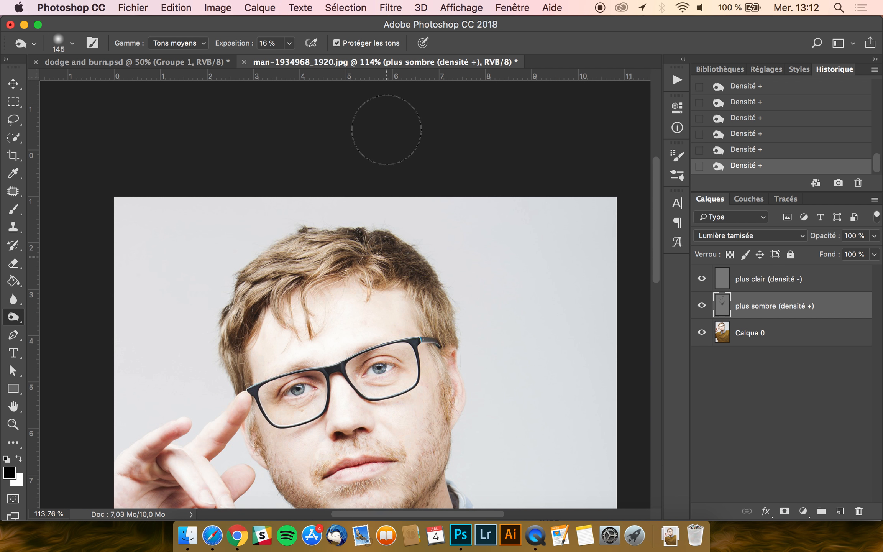
scroll(393, 249, "down", 3)
scroll(392, 248, "down", 5)
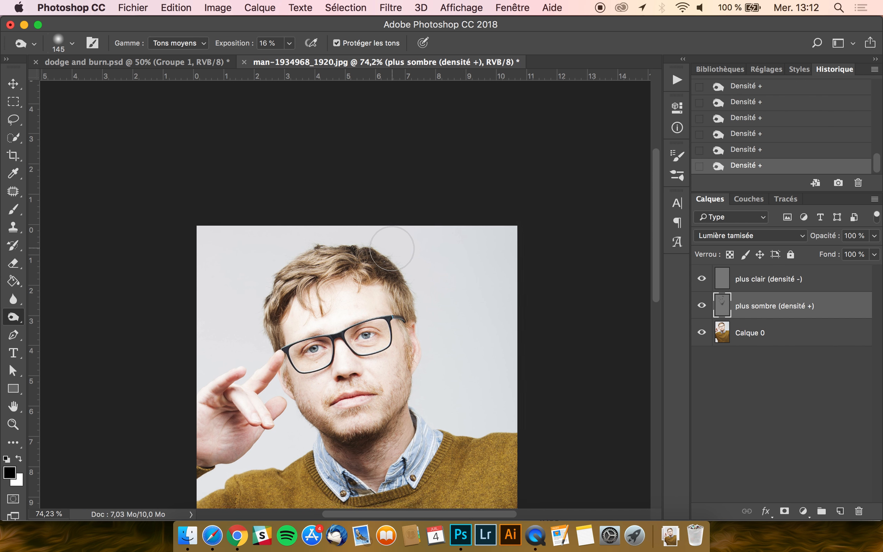
scroll(392, 248, "up", 4)
scroll(392, 248, "down", 1)
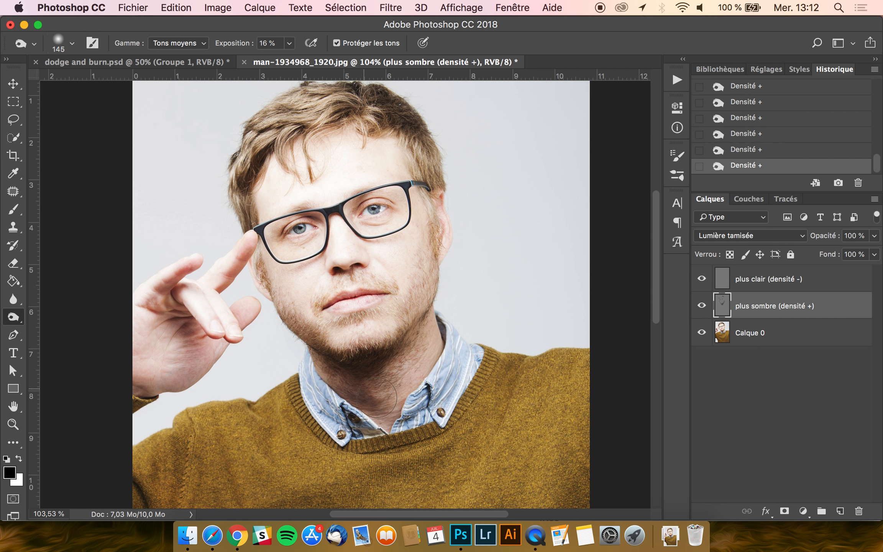
scroll(350, 381, "down", 4)
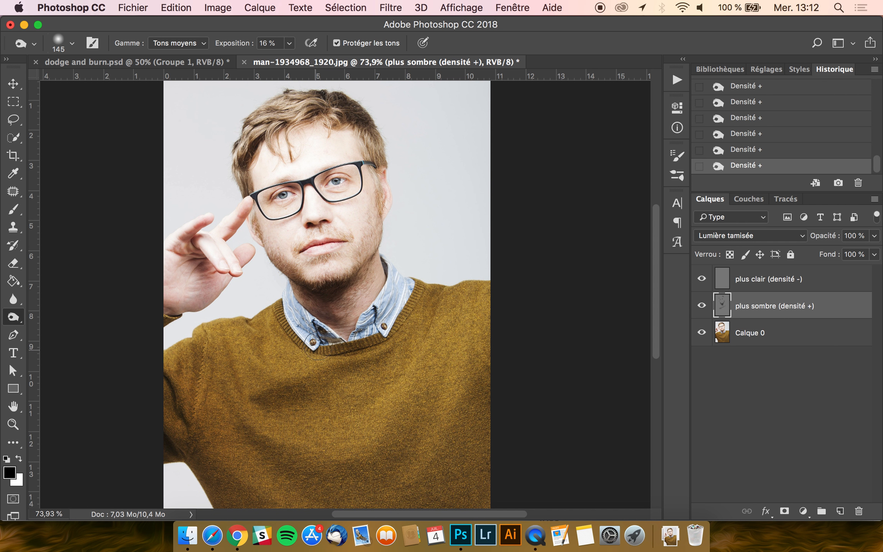
scroll(319, 350, "down", 3)
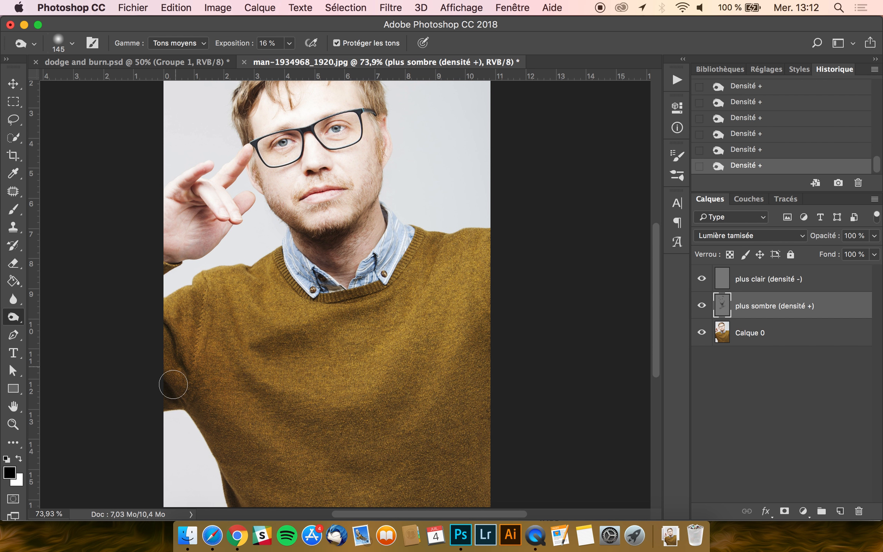
scroll(252, 453, "down", 3)
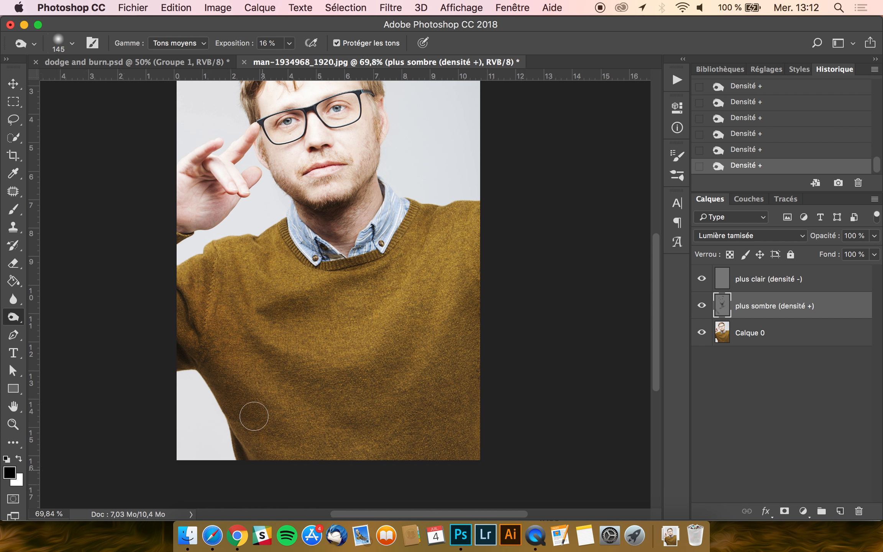
left_click_drag(298, 402, 336, 398)
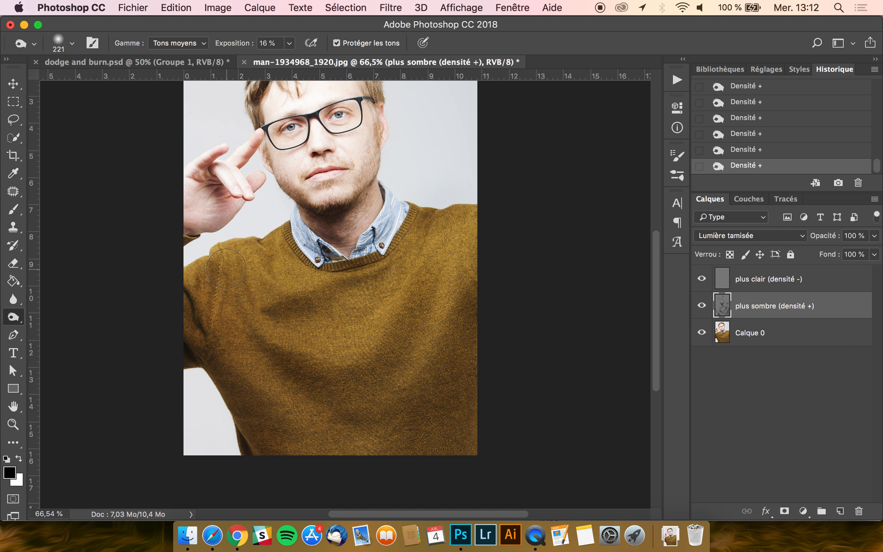
Reduce the brush size to 53 and burn finer shadow details on the sweater around the shoulder and chest.
left_click_drag(250, 275, 211, 288)
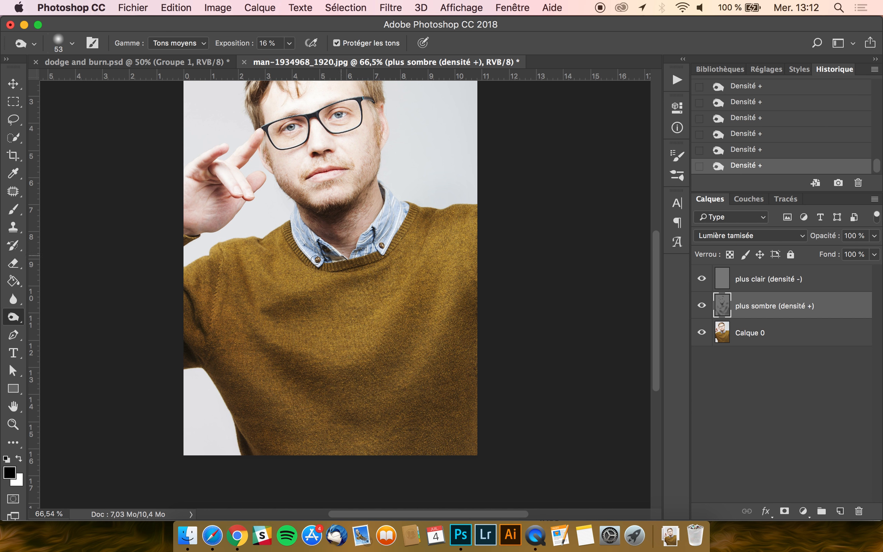
scroll(282, 250, "up", 3)
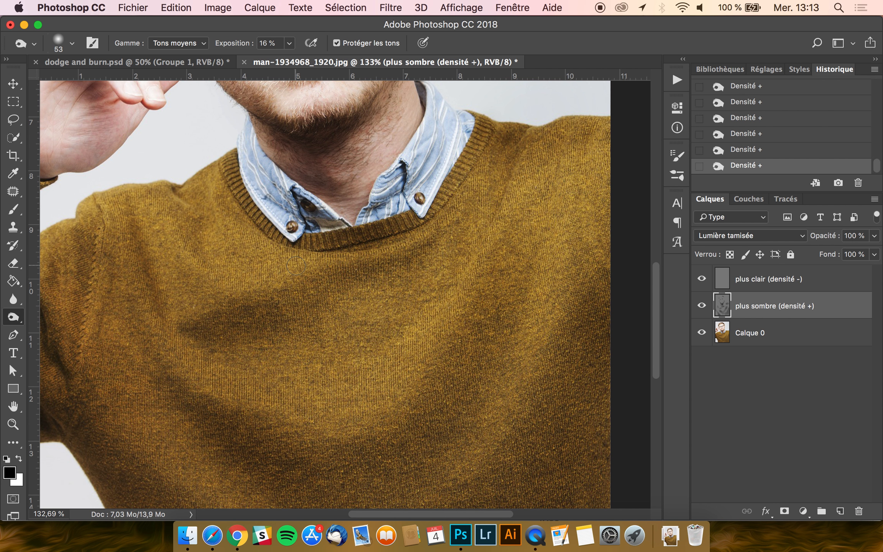
scroll(238, 338, "down", 3)
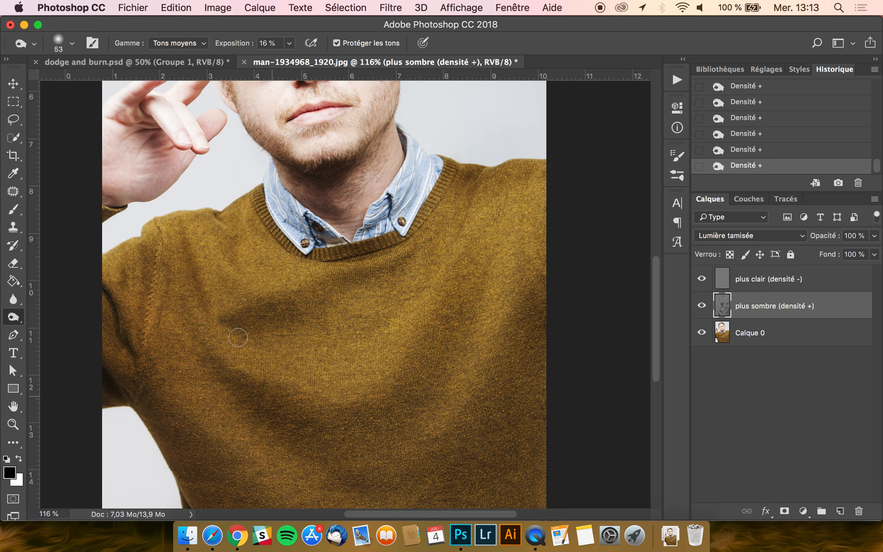
scroll(238, 337, "up", 2)
scroll(238, 337, "left", 2)
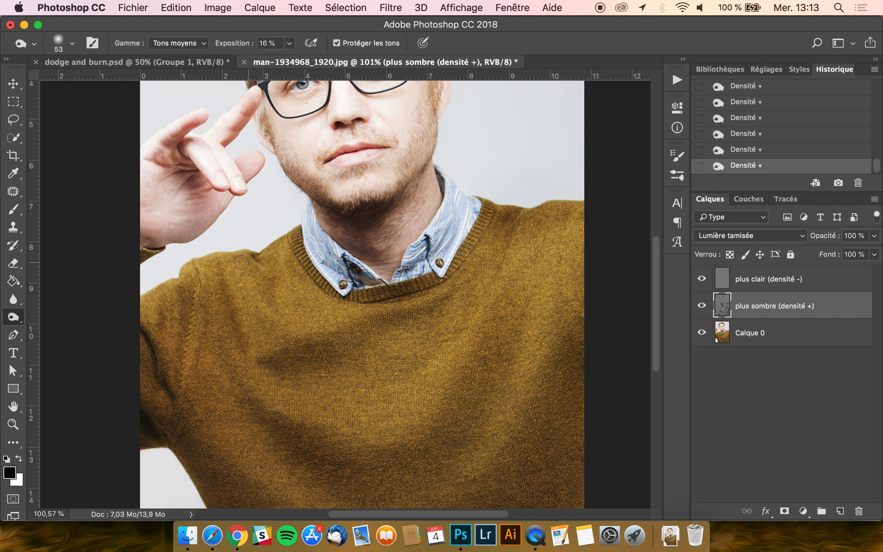
Burn the palm, thumb and fingers of the raised hand with brush sizes 116, 74 and 48.
mouse_move(155, 245)
left_mouse_down()
mouse_move(180, 232)
mouse_move(165, 243)
mouse_move(223, 213)
left_mouse_up()
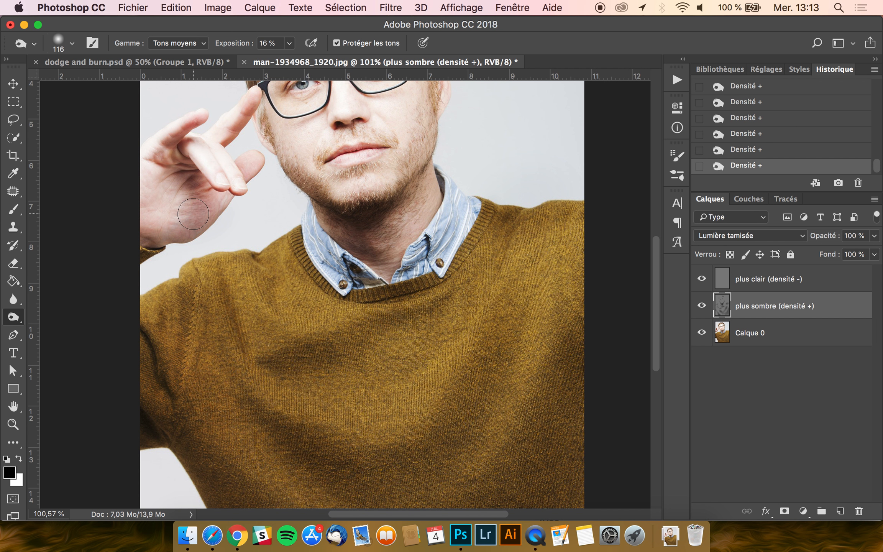
scroll(193, 214, "up", 3)
scroll(194, 214, "up", 5)
scroll(203, 217, "left", 6)
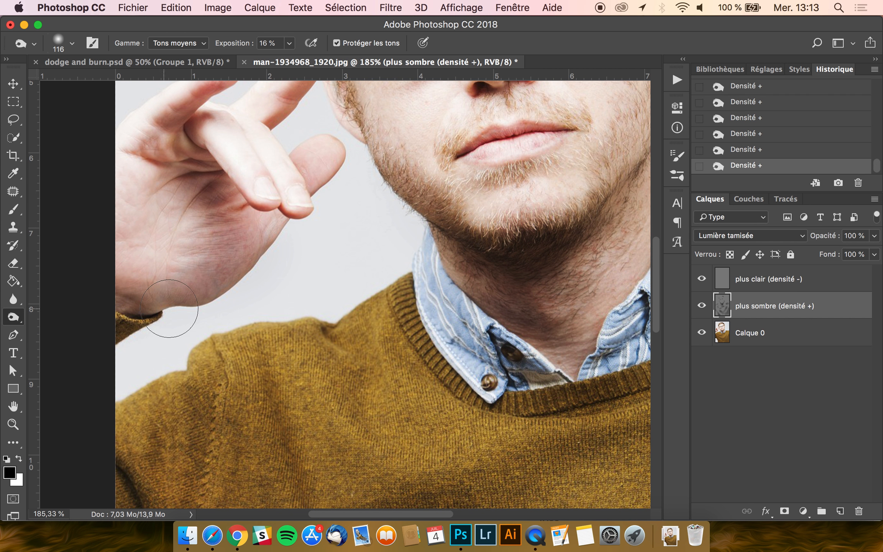
left_click_drag(217, 289, 183, 295)
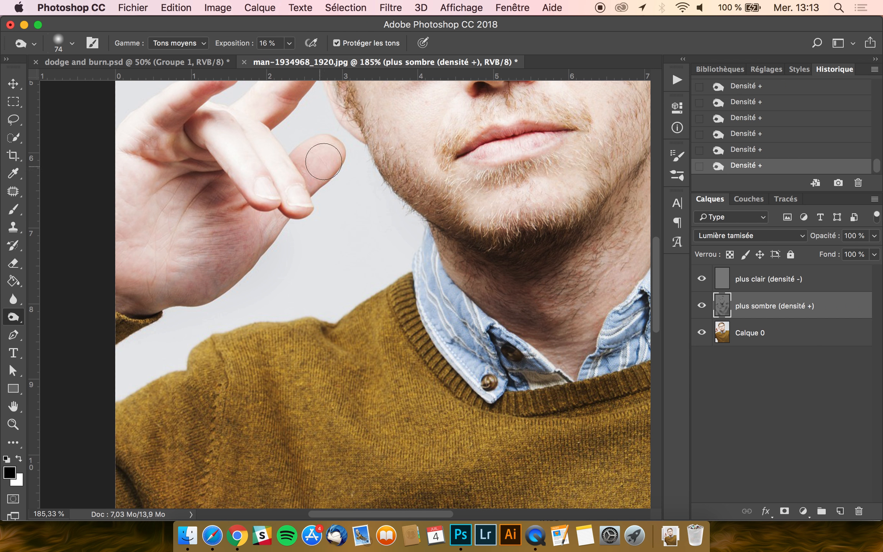
mouse_move(333, 164)
left_mouse_down()
mouse_move(335, 171)
mouse_move(343, 150)
mouse_move(286, 203)
left_mouse_up()
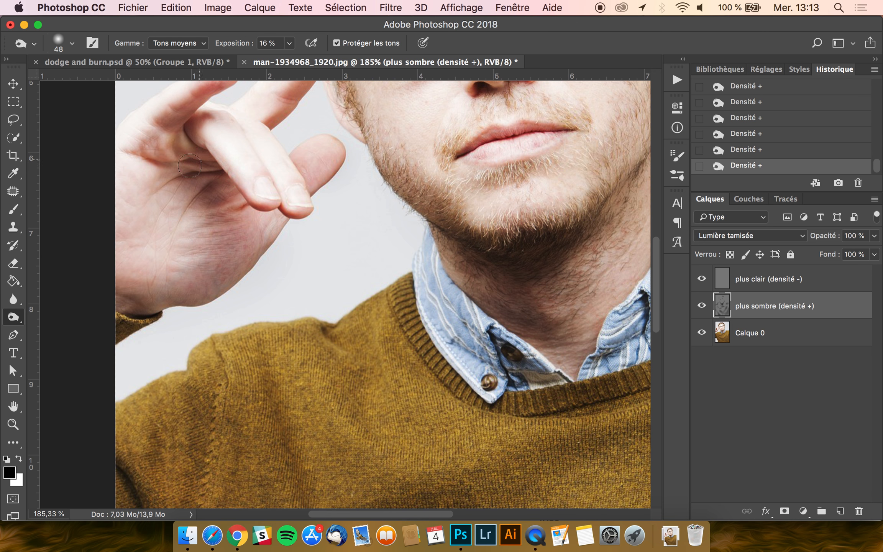
scroll(196, 161, "up", 5)
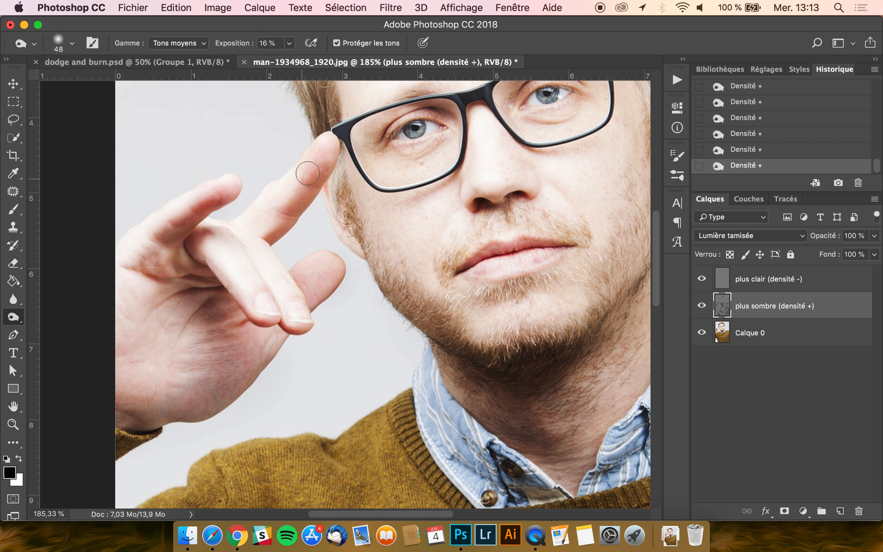
Burn the line of the lips and the contours around both eyes, using brush sizes 31 and 43 for the eyes.
scroll(306, 192, "down", 3)
scroll(306, 193, "right", 3)
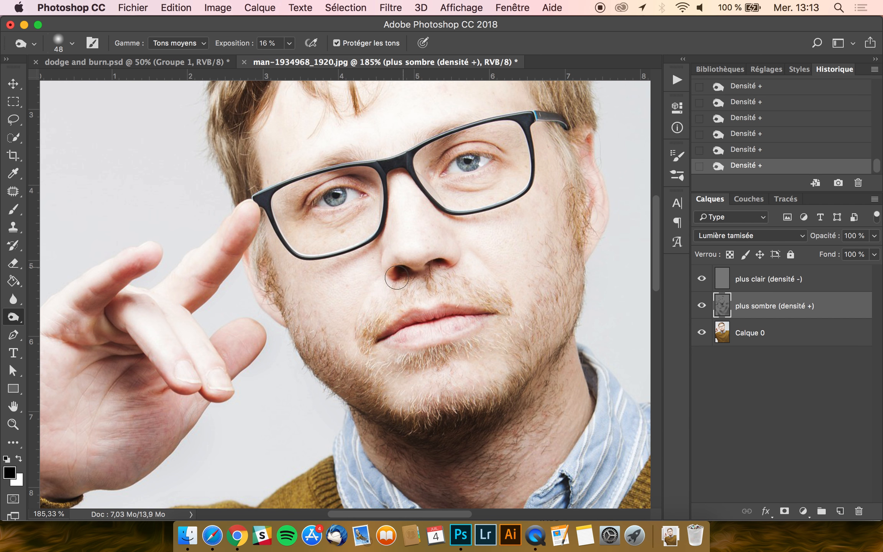
left_click_drag(429, 318, 426, 315)
scroll(384, 339, "up", 3)
scroll(345, 268, "up", 3)
scroll(291, 200, "right", 1)
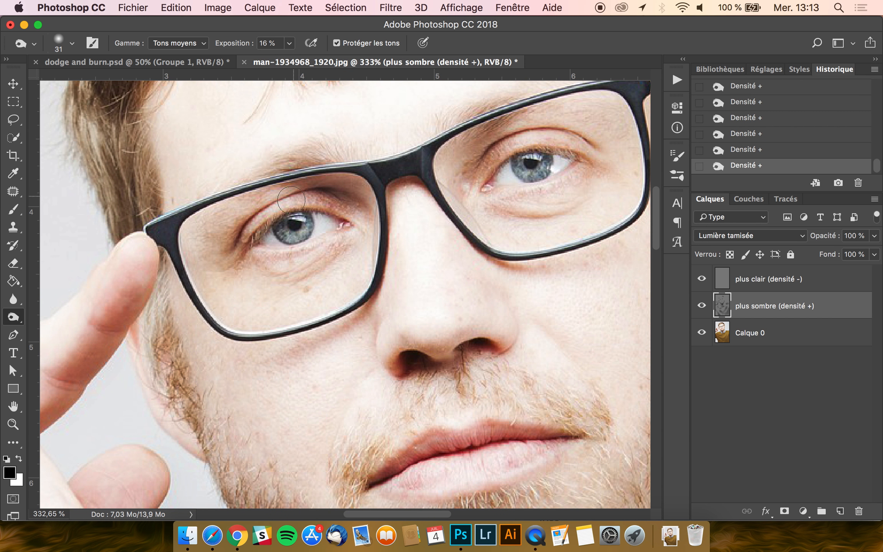
mouse_move(293, 209)
left_mouse_down()
mouse_move(306, 210)
mouse_move(234, 229)
left_mouse_up()
mouse_move(215, 274)
left_mouse_down()
mouse_move(272, 281)
mouse_move(341, 256)
mouse_move(324, 269)
left_mouse_up()
mouse_move(495, 152)
left_mouse_down()
mouse_move(488, 131)
mouse_move(471, 163)
mouse_move(533, 126)
mouse_move(602, 142)
mouse_move(544, 220)
left_mouse_up()
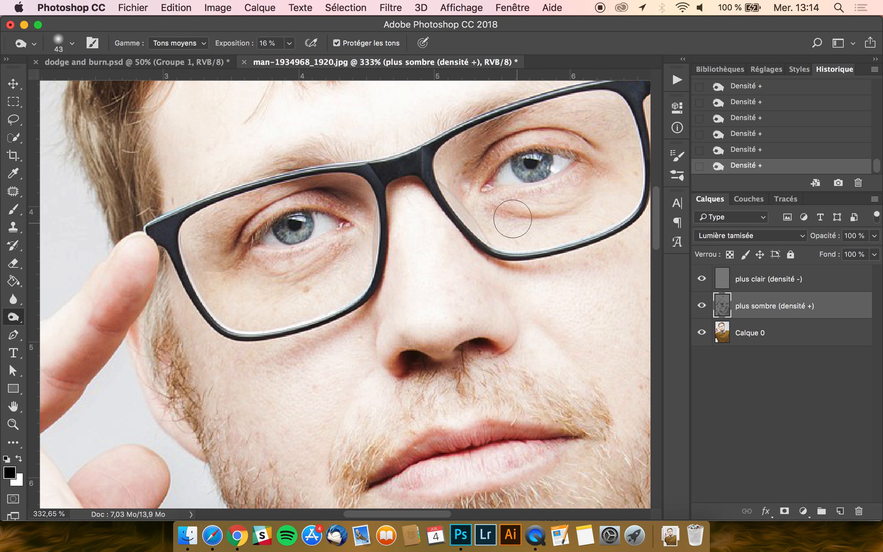
Compare the whole portrait with and without the "plus sombre (densité +)" layer, leaving the layer visible.
scroll(584, 323, "down", 5)
scroll(577, 353, "down", 3)
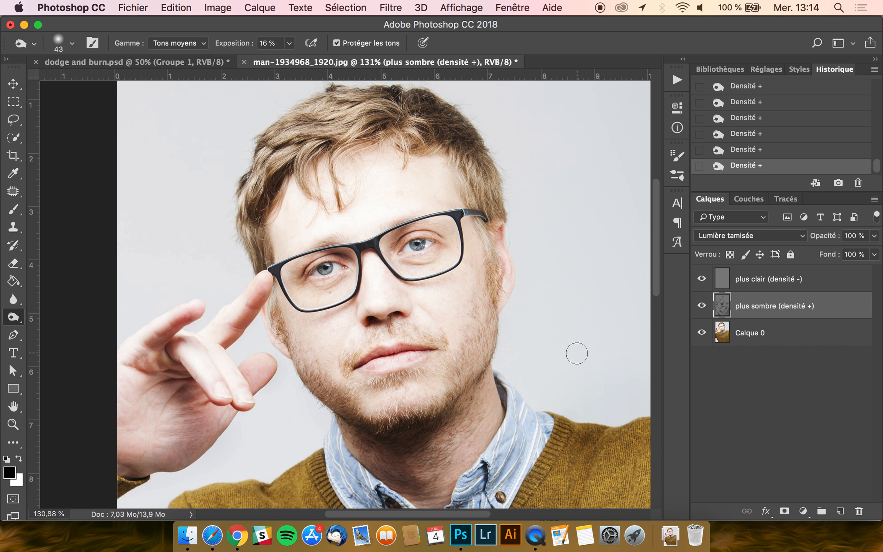
left_click(701, 306)
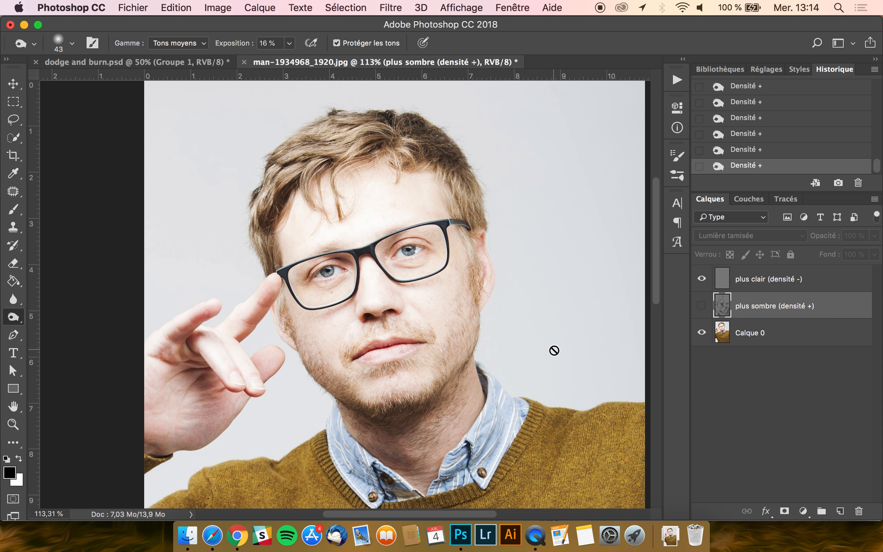
scroll(554, 350, "down", 2)
left_click(702, 306)
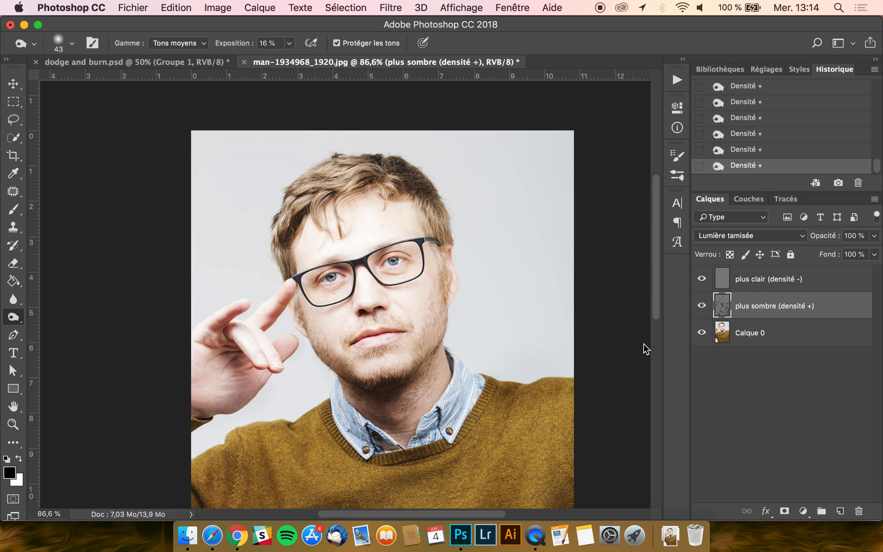
scroll(582, 366, "down", 2)
left_click(702, 305)
left_click(701, 305)
left_click(703, 306)
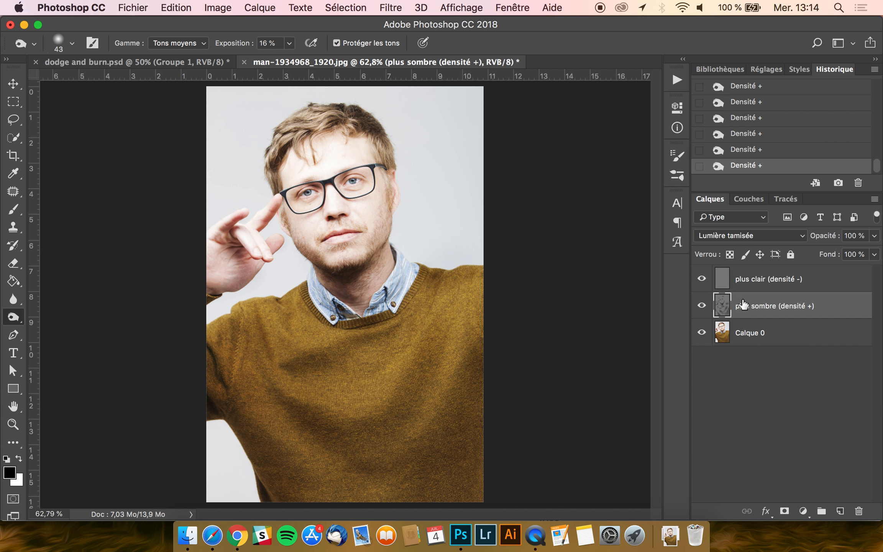
Make "plus clair (densité -)" the active layer and set the Dodge tool to Tons moyens with 15 % exposure.
left_click(761, 287)
left_click_drag(9, 315, 53, 312)
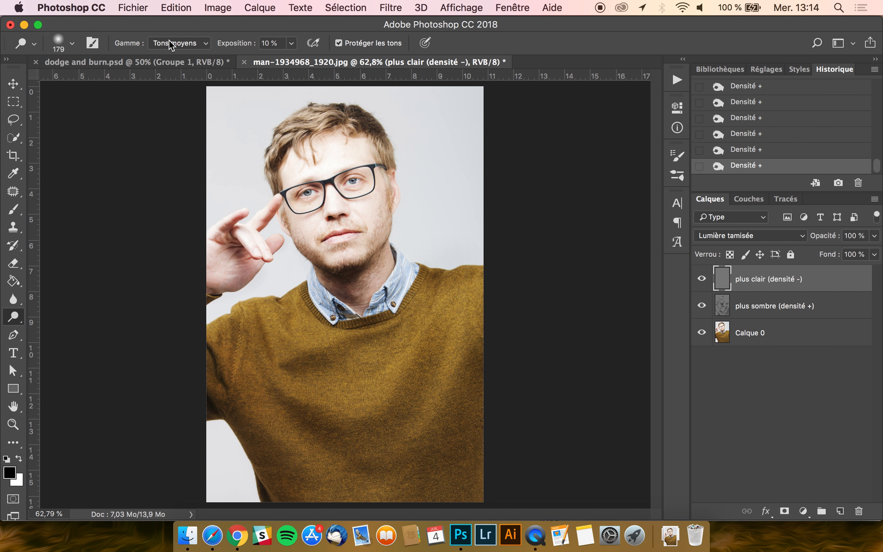
scroll(343, 264, "up", 3)
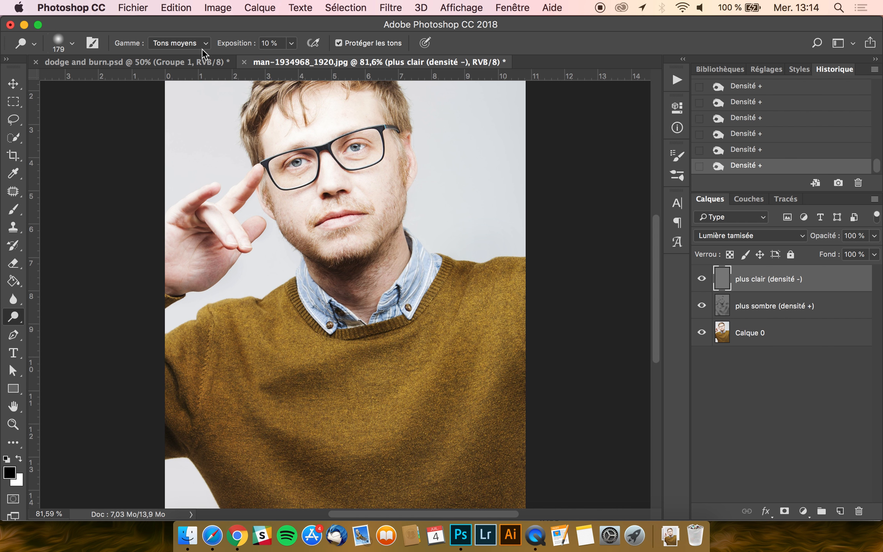
left_click(177, 43)
left_click(178, 42)
scroll(223, 165, "up", 3)
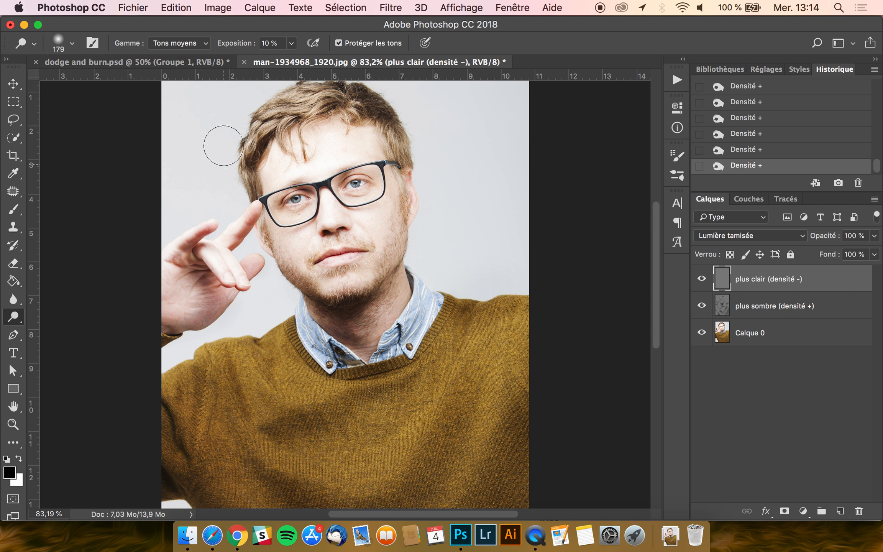
left_click(291, 43)
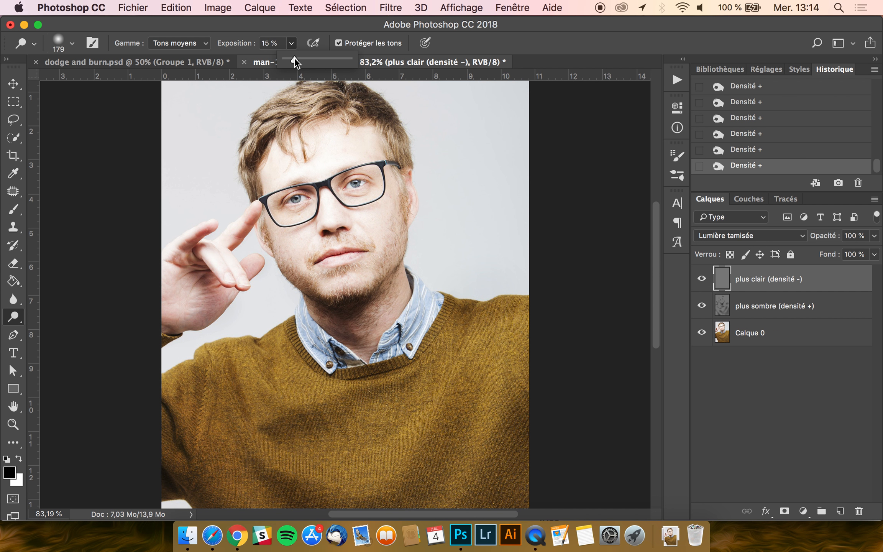
left_click(271, 21)
Dodge the light areas along the top and side of the hair, reducing the brush size from 179 to 114.
scroll(271, 134, "up", 3)
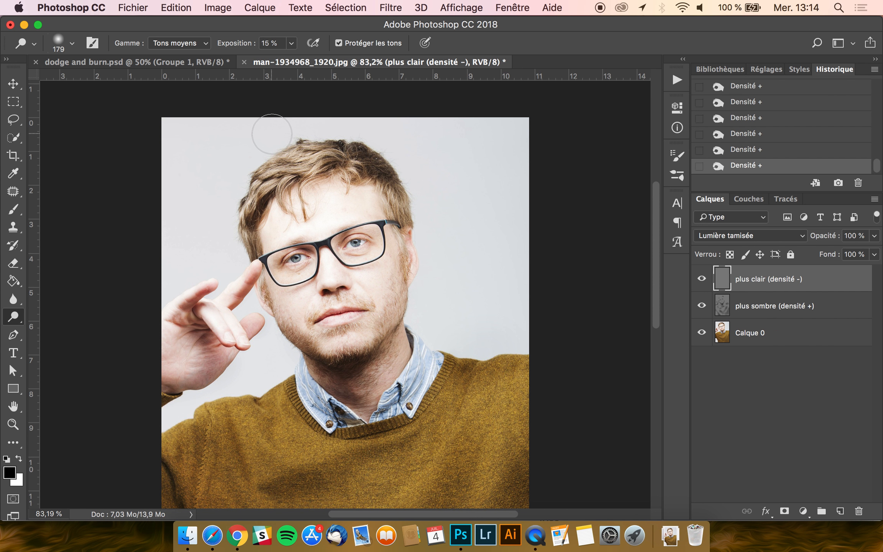
scroll(272, 134, "up", 3)
scroll(272, 134, "up", 3)
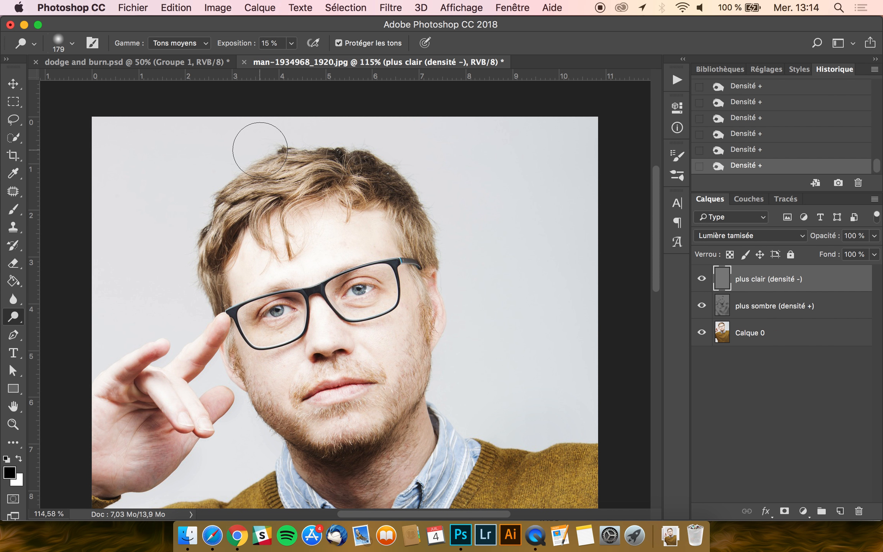
left_click_drag(302, 176, 257, 173)
left_click_drag(251, 174, 261, 177)
left_click_drag(265, 178, 261, 181)
mouse_move(436, 220)
left_mouse_down()
mouse_move(442, 243)
mouse_move(428, 229)
mouse_move(437, 257)
left_mouse_up()
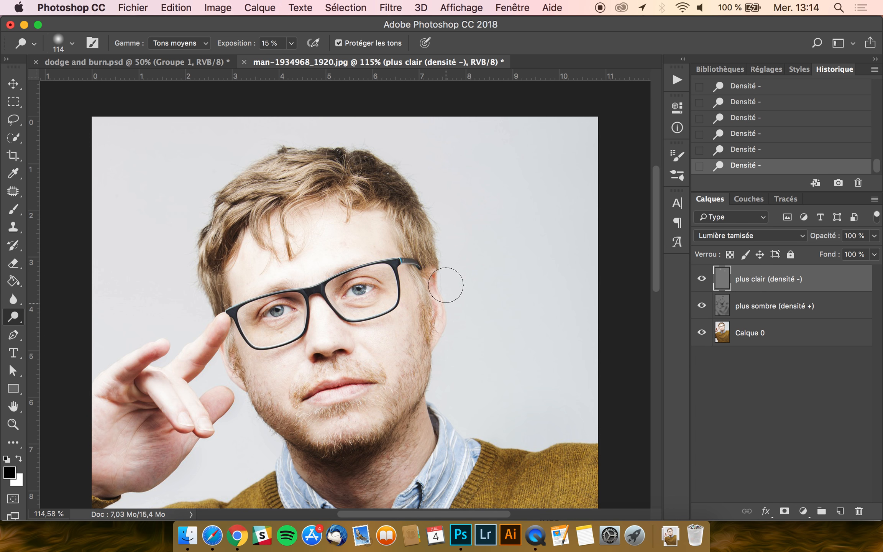
Reduce the brush size to 12 and dodge the white and iris of the man's left eye.
scroll(415, 379, "up", 10)
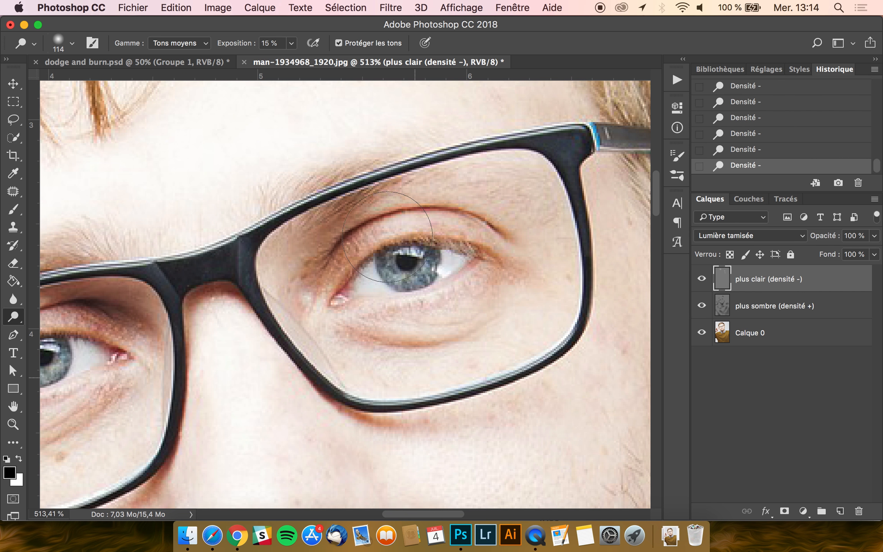
left_click_drag(393, 228, 212, 208)
left_click_drag(351, 289, 390, 285)
left_click_drag(450, 261, 457, 270)
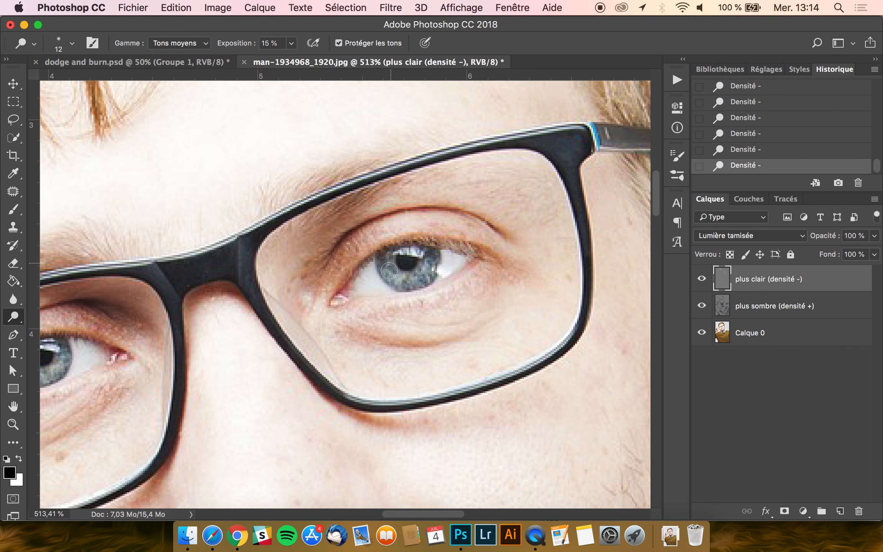
Dodge the white and iris of the man's right eye.
scroll(410, 279, "left", 10)
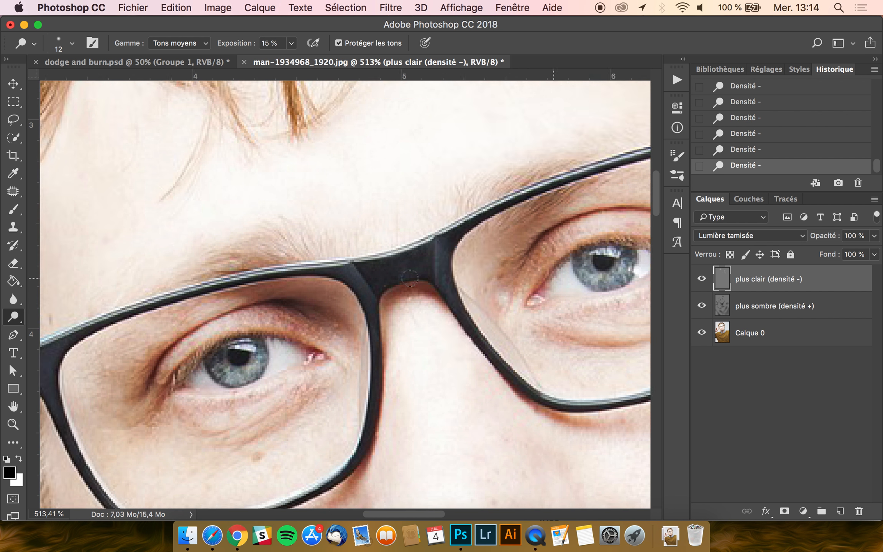
left_click_drag(292, 355, 329, 349)
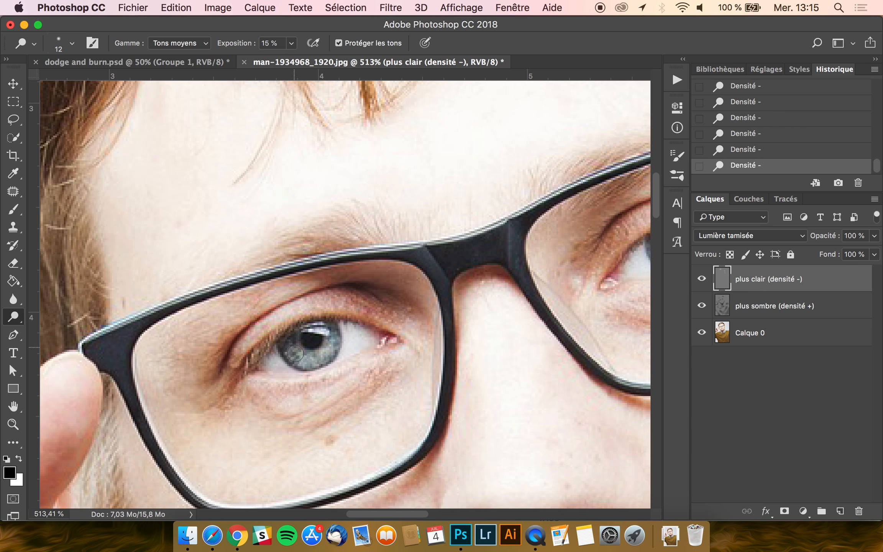
scroll(311, 353, "down", 6)
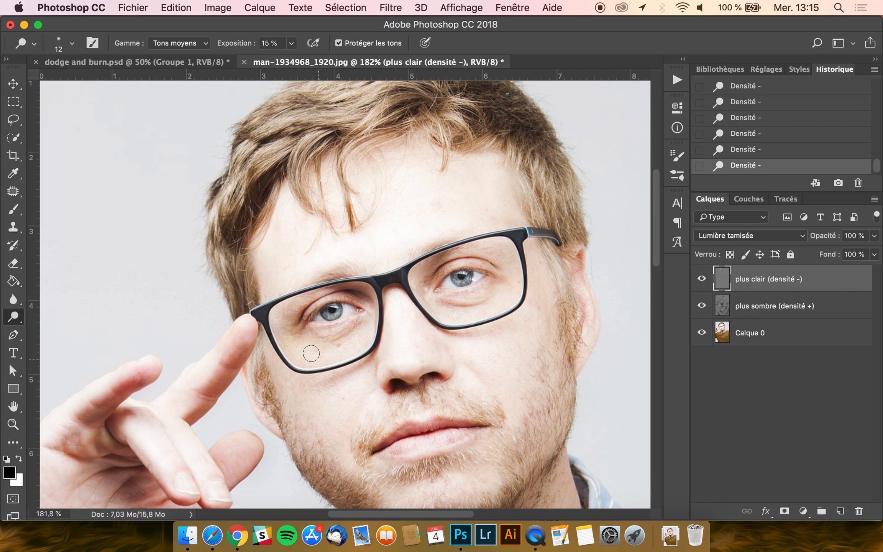
scroll(311, 354, "down", 3)
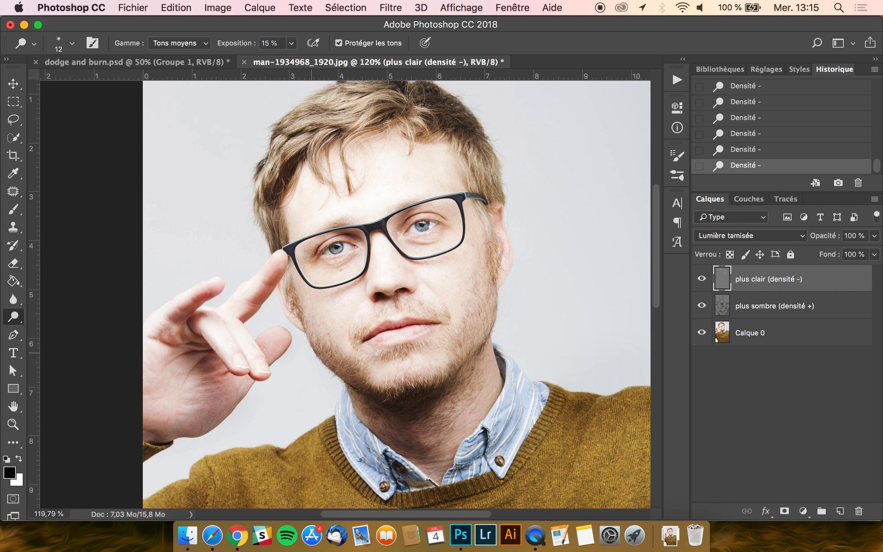
scroll(311, 353, "up", 1)
scroll(311, 354, "down", 5)
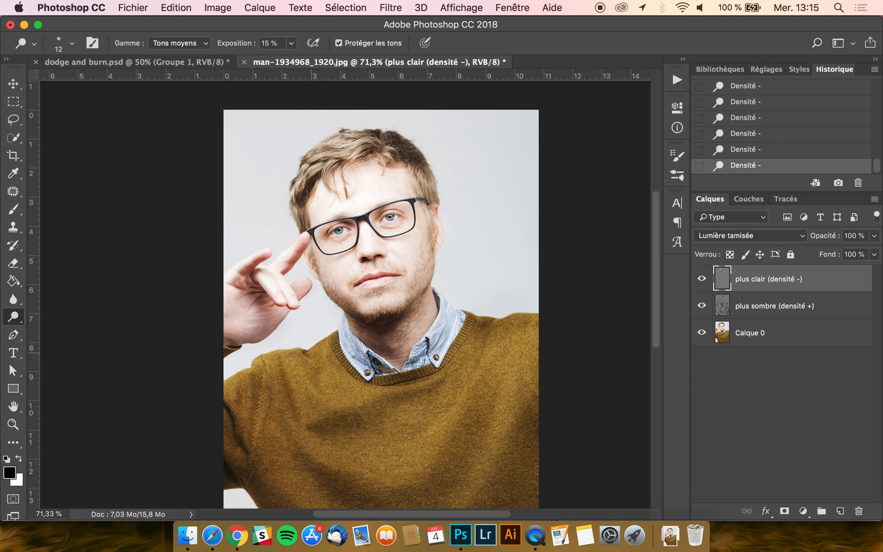
Enlarge the brush to 194 and dodge the light areas of the raised hand and the sweater.
left_click_drag(370, 237, 385, 242)
right_click(218, 281)
left_click(238, 264)
mouse_move(243, 241)
left_mouse_down()
mouse_move(267, 239)
mouse_move(261, 260)
left_mouse_up()
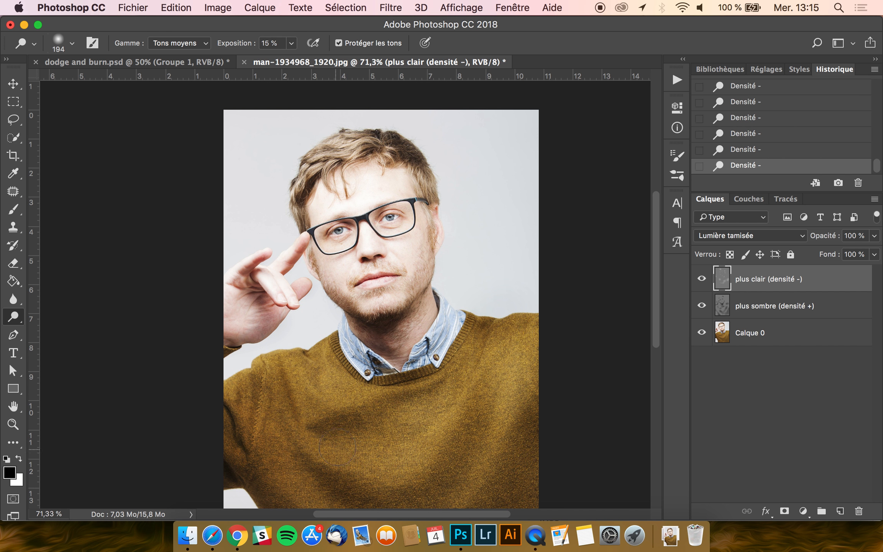
scroll(325, 425, "down", 5)
scroll(334, 402, "down", 1)
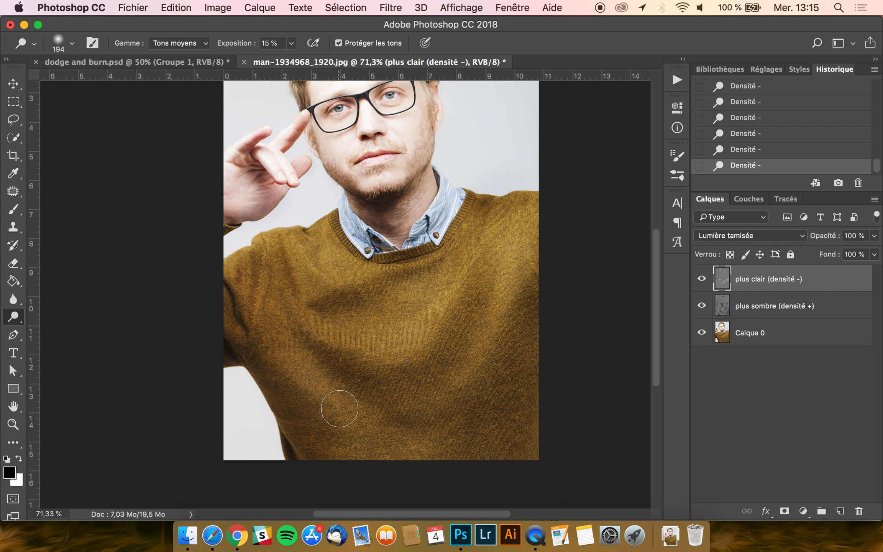
scroll(339, 408, "down", 5)
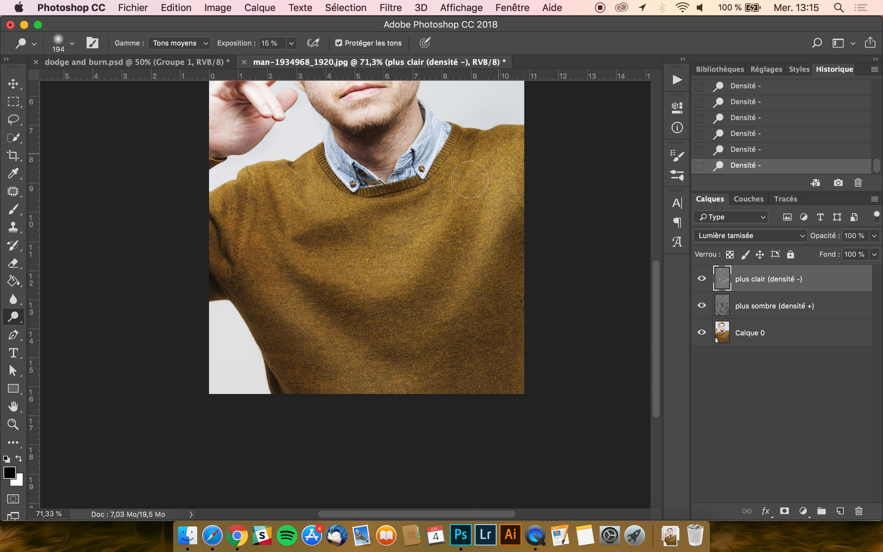
key("super+0")
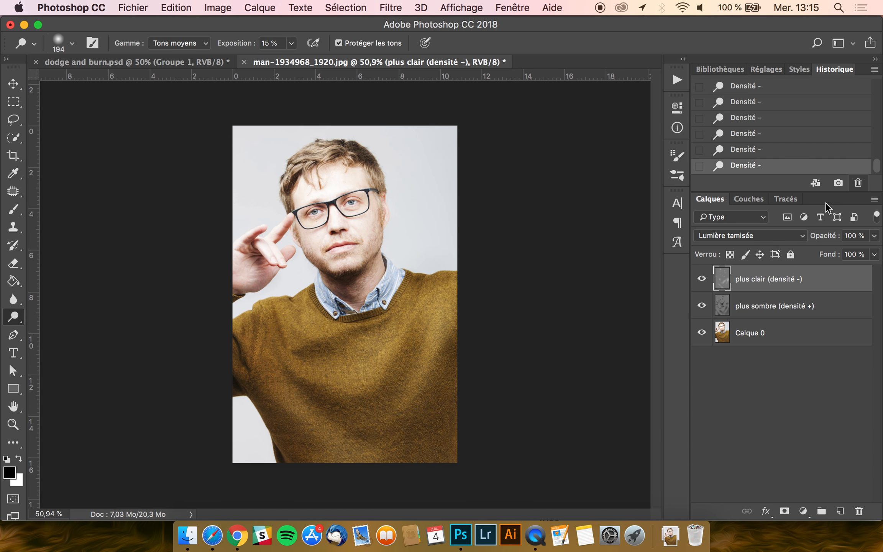
Compare the whole portrait with and without the "plus clair (densité -)" layer, leaving the layer visible.
left_click(701, 279)
left_click(701, 279)
left_click(701, 279)
left_click(701, 279)
left_click(701, 279)
left_click(701, 279)
left_click(701, 279)
left_click(701, 279)
left_click(701, 306)
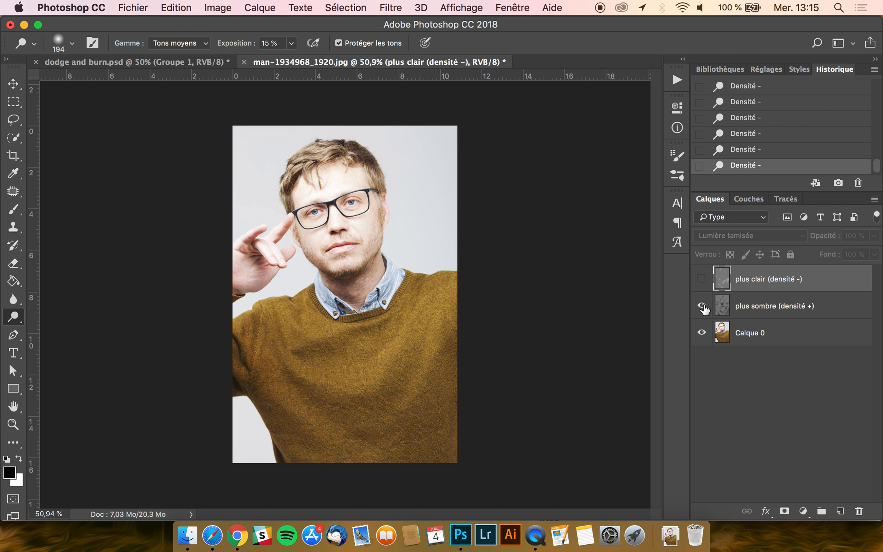
left_click(701, 279)
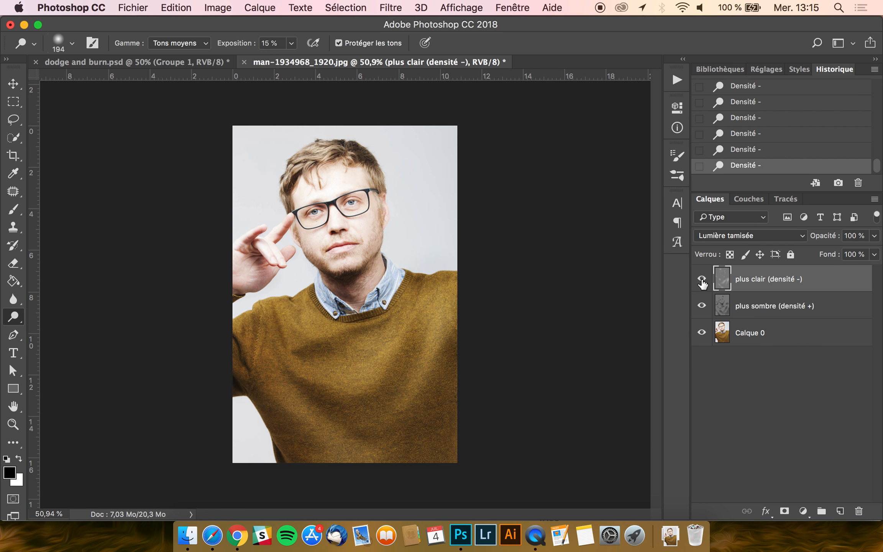
left_click(701, 280)
left_click(701, 279)
scroll(447, 270, "up", 2)
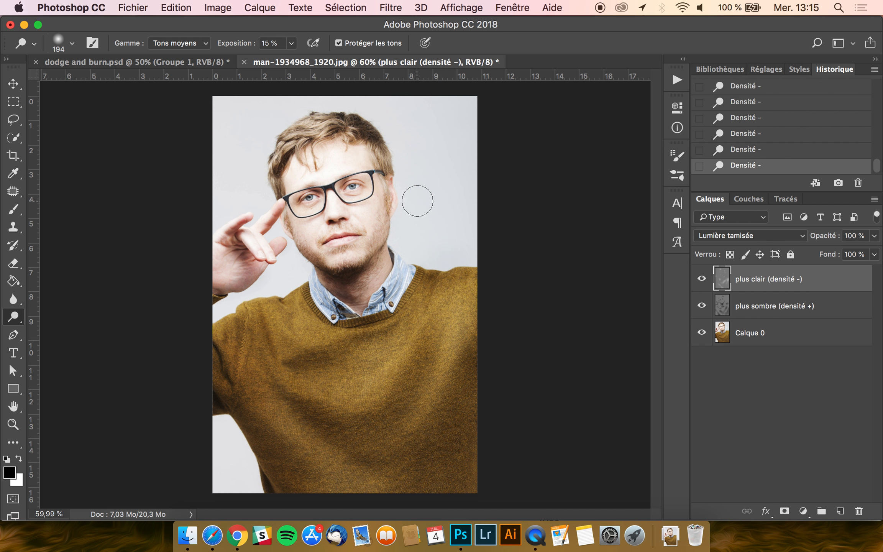
left_click(702, 279)
left_click(702, 279)
left_click(701, 279)
left_click(701, 279)
Add a layer mask to "plus clair (densité -)" and set up the soft round Brush at 100 % opacity.
left_click(784, 511)
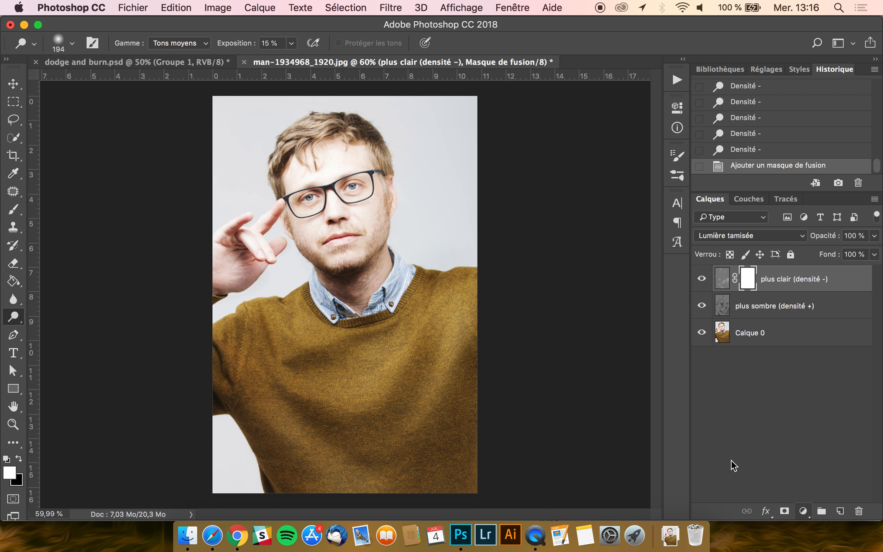
scroll(344, 237, "up", 3)
scroll(437, 328, "up", 3)
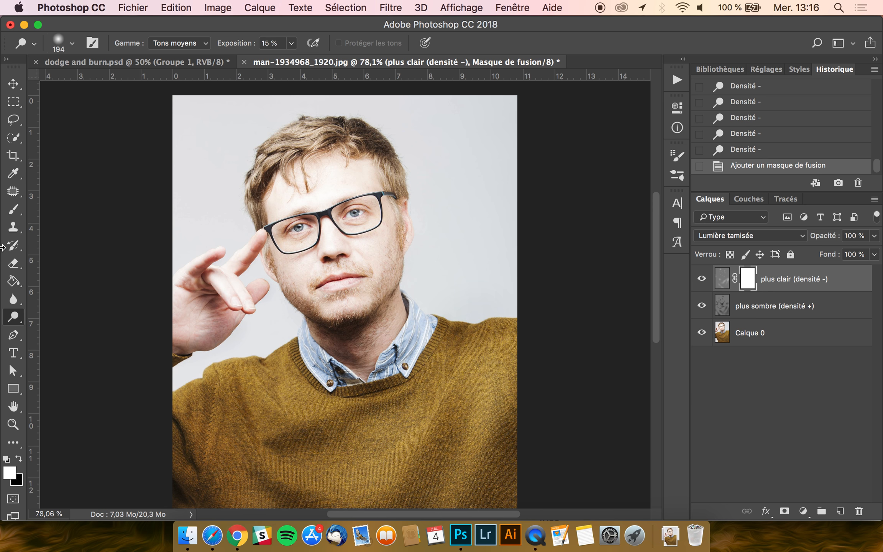
left_click(13, 210)
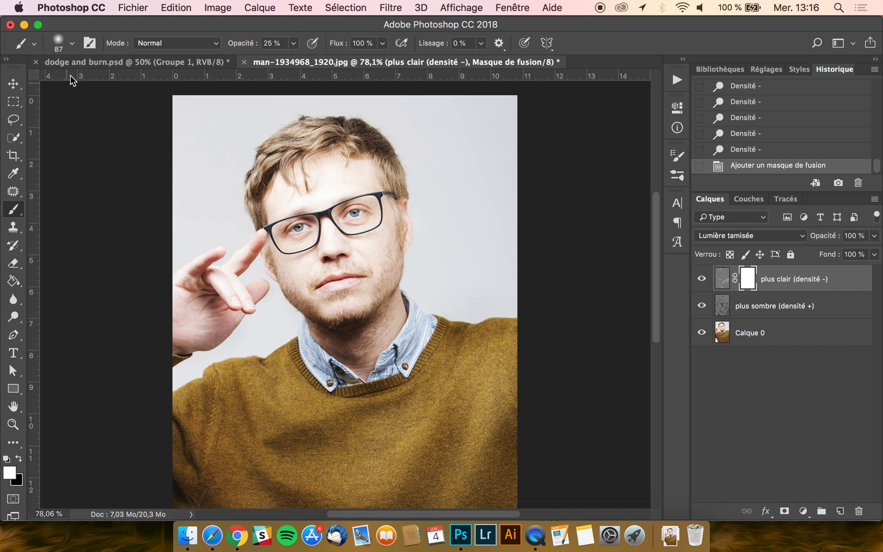
left_click(61, 45)
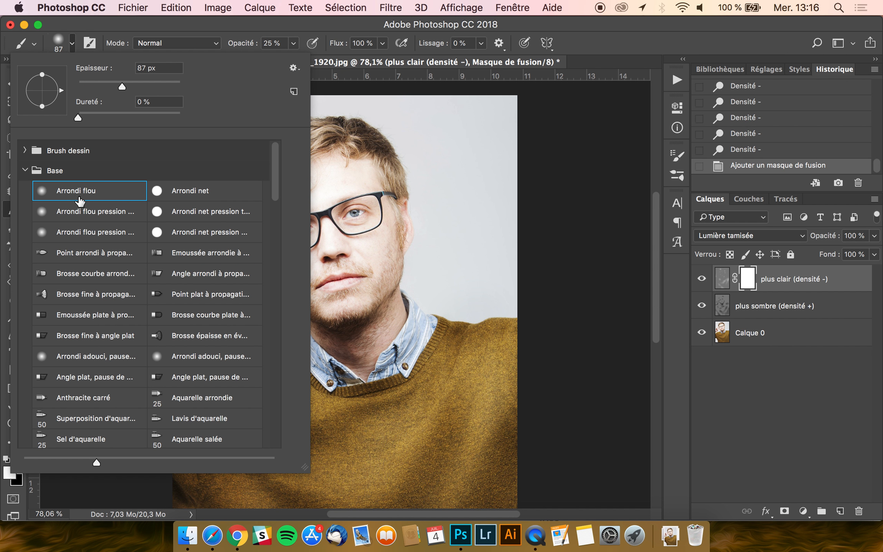
left_click(200, 24)
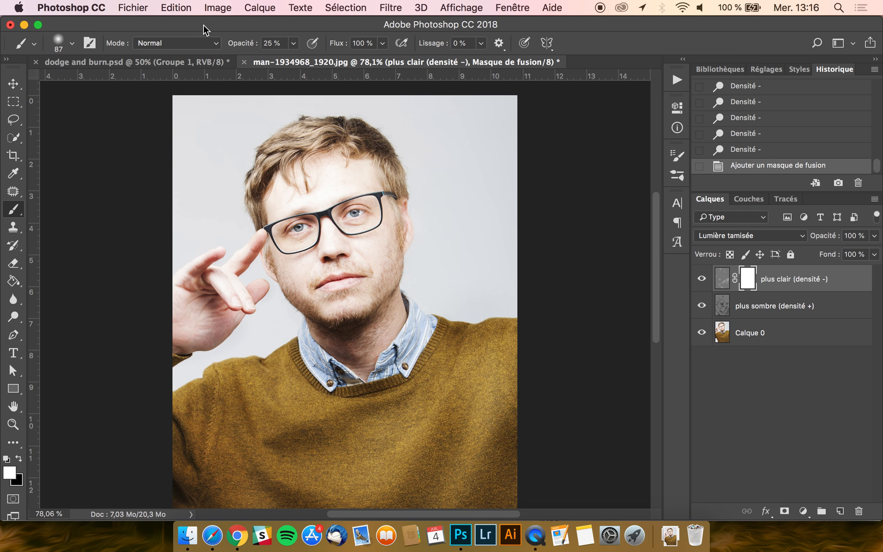
left_click(294, 44)
left_click_drag(306, 61, 390, 65)
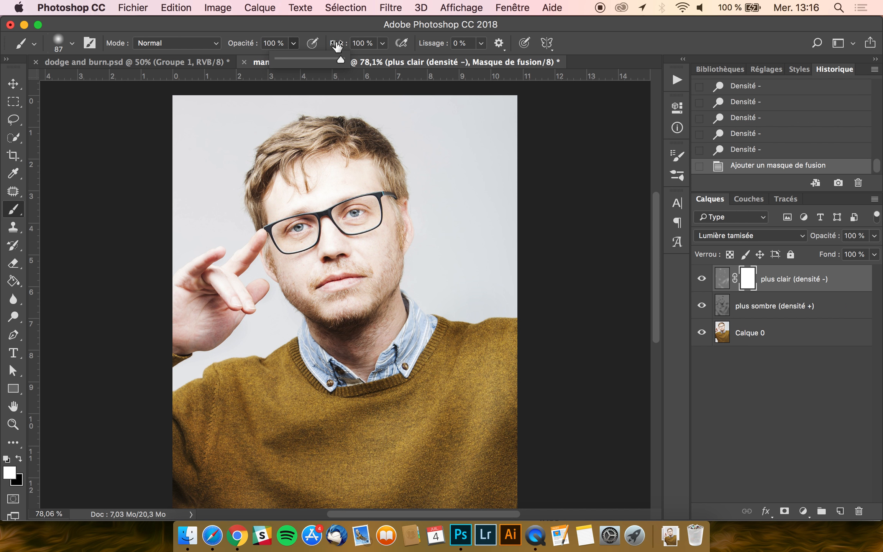
left_click(324, 27)
Enlarge the brush to 202 and paint black on the mask over the top of the hair.
left_click_drag(288, 209, 316, 204)
key("x")
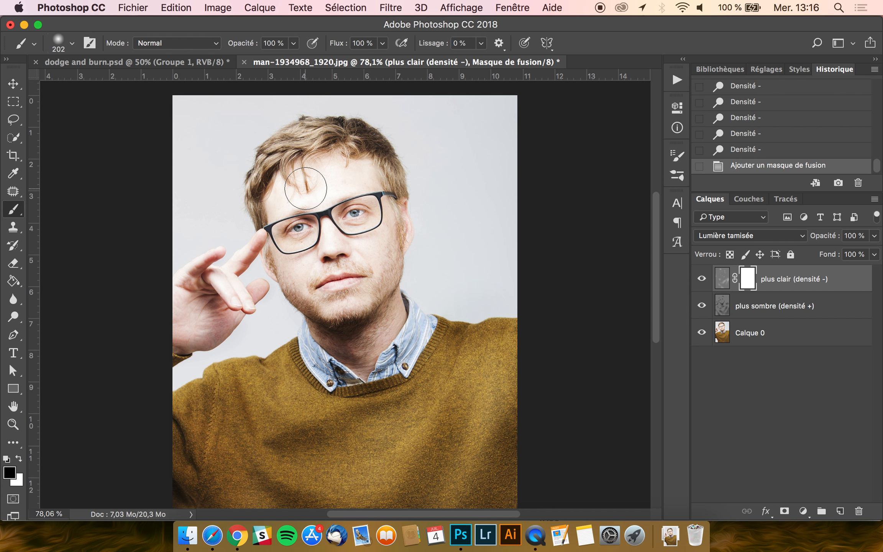
mouse_move(315, 139)
left_mouse_down()
mouse_move(285, 157)
mouse_move(267, 142)
mouse_move(242, 177)
mouse_move(274, 145)
mouse_move(332, 119)
mouse_move(286, 154)
mouse_move(276, 138)
left_mouse_up()
Lower the brush opacity to 33 % and paint black on the mask over the sweater's shoulder beside the collar.
scroll(345, 283, "down", 2)
left_click_drag(294, 42, 254, 62)
mouse_move(460, 295)
left_mouse_down()
mouse_move(454, 312)
mouse_move(478, 330)
left_mouse_up()
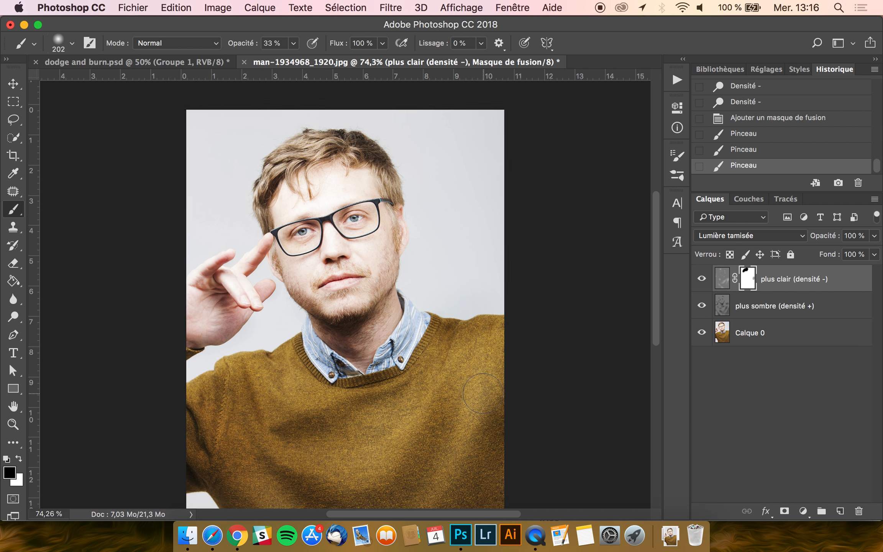
Set the opacity of the "plus clair (densité -)" layer to 66 % and compare the portrait with and without it.
scroll(482, 393, "down", 3)
left_click(722, 279)
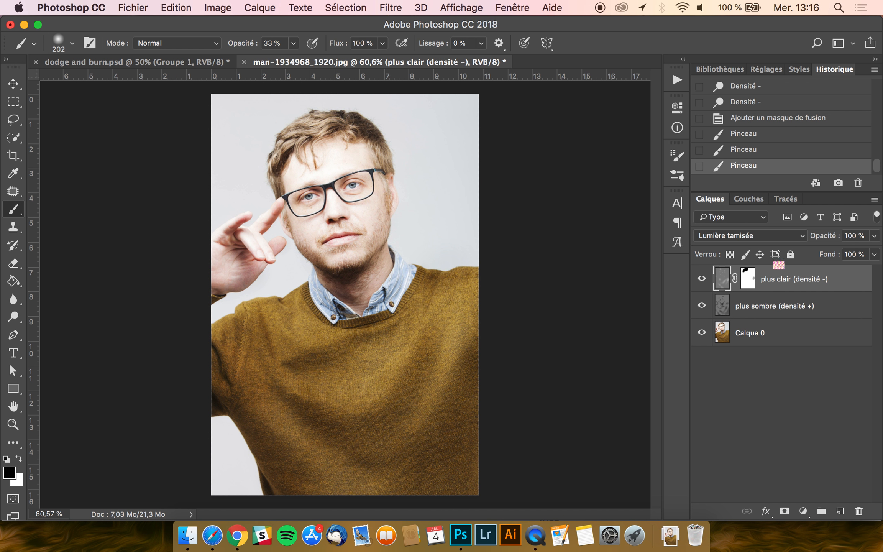
left_click(874, 236)
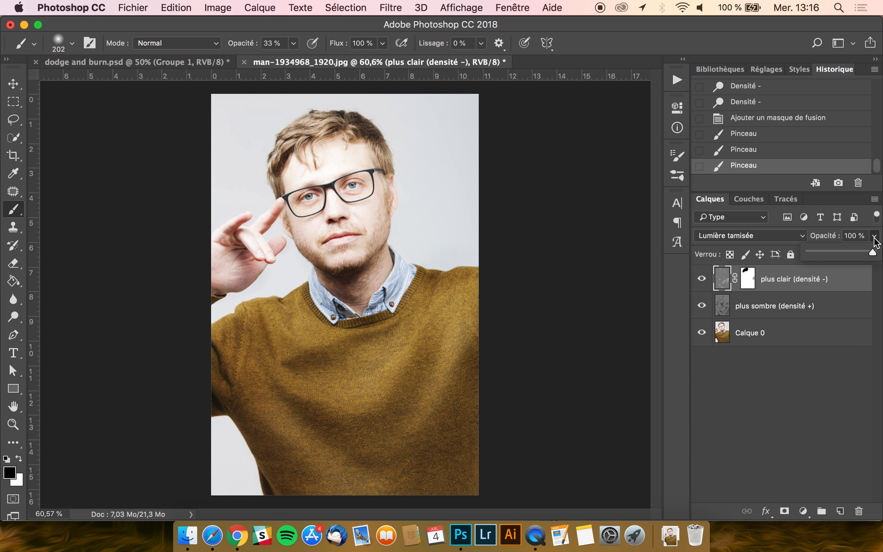
left_click(852, 252)
left_click(701, 280)
left_click(701, 280)
left_click(702, 281)
left_click(702, 280)
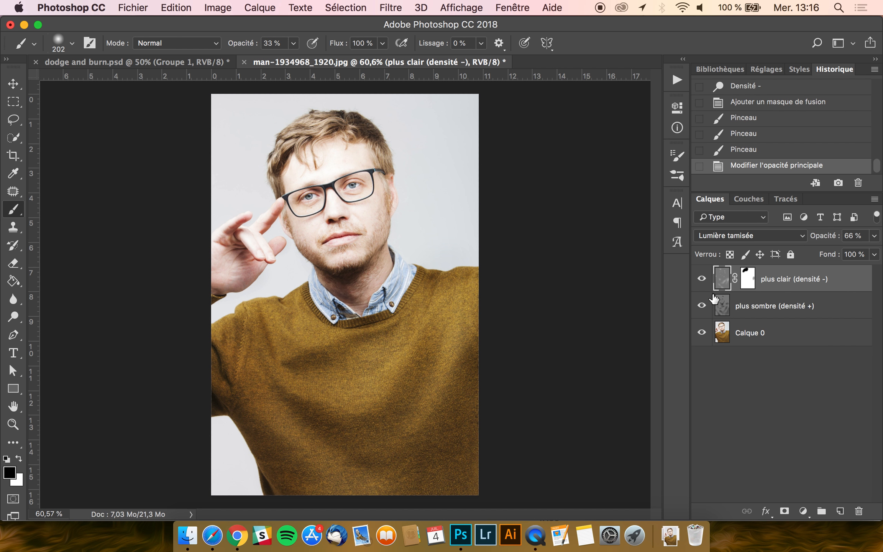
Set the opacity of the "plus sombre (densité +)" layer to 75 % and compare the portrait with and without it.
left_click(735, 307)
left_click(874, 235)
left_click(857, 252)
left_click(701, 305)
left_click(702, 305)
scroll(623, 331, "down", 3)
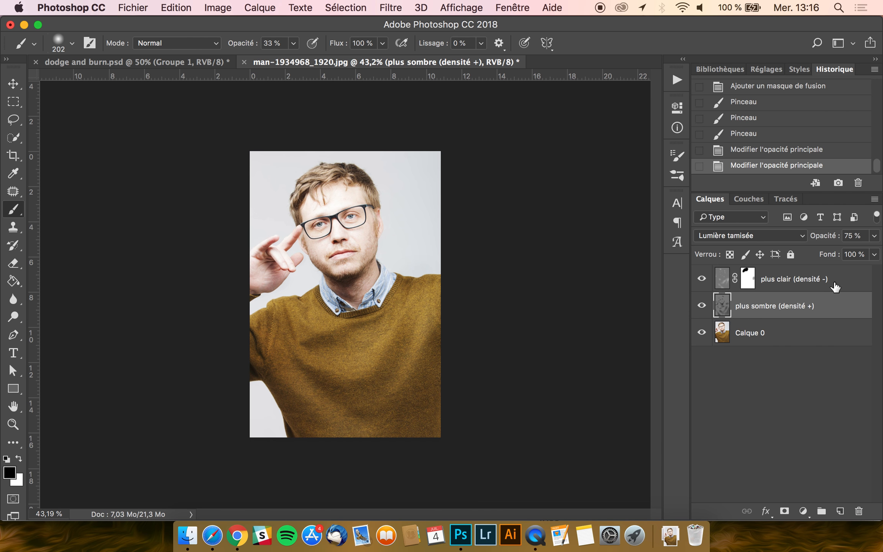
Make "plus clair (densité -)" the active layer and switch to the Move tool.
left_click(832, 284)
left_click(13, 84)
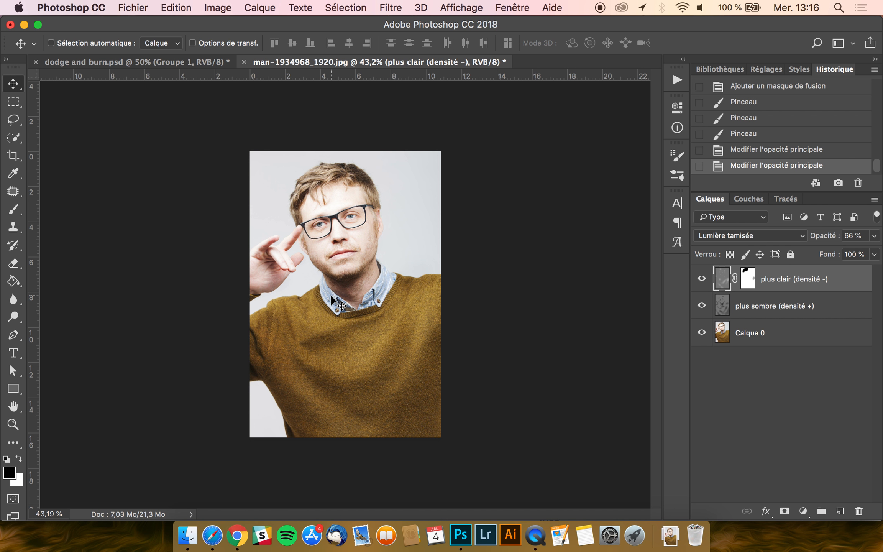
scroll(330, 295, "up", 3)
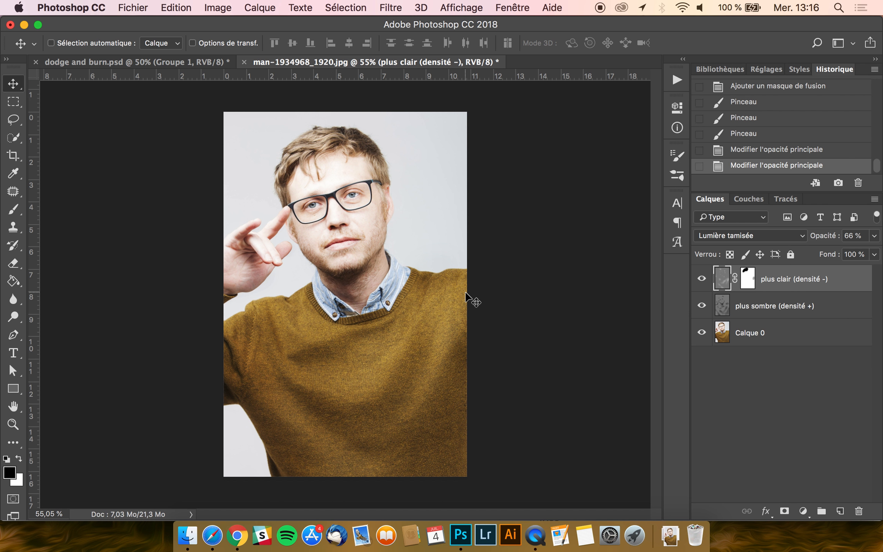